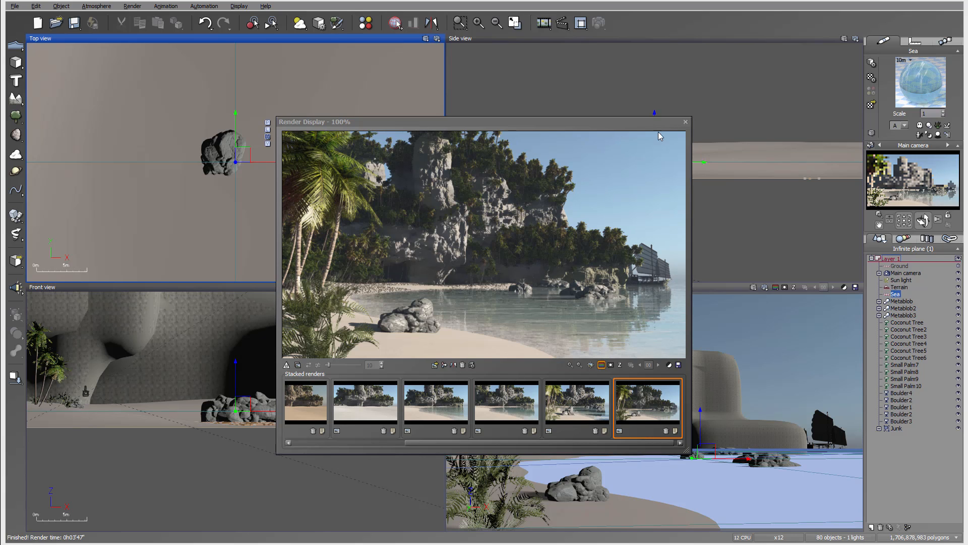
Move the foreground Boulder2 rock from the beach toward the shallow water and lower it slightly into the ground
left_click(687, 123)
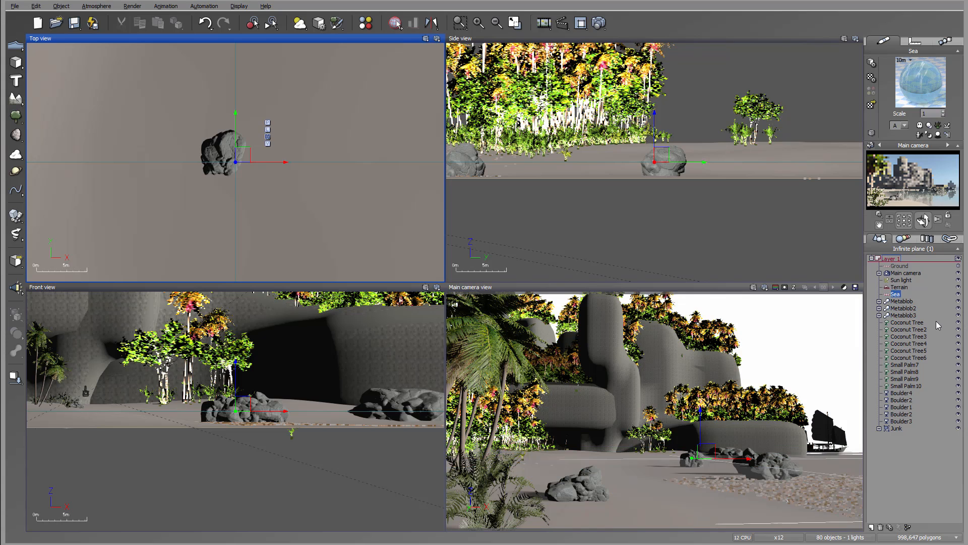
left_click(902, 401)
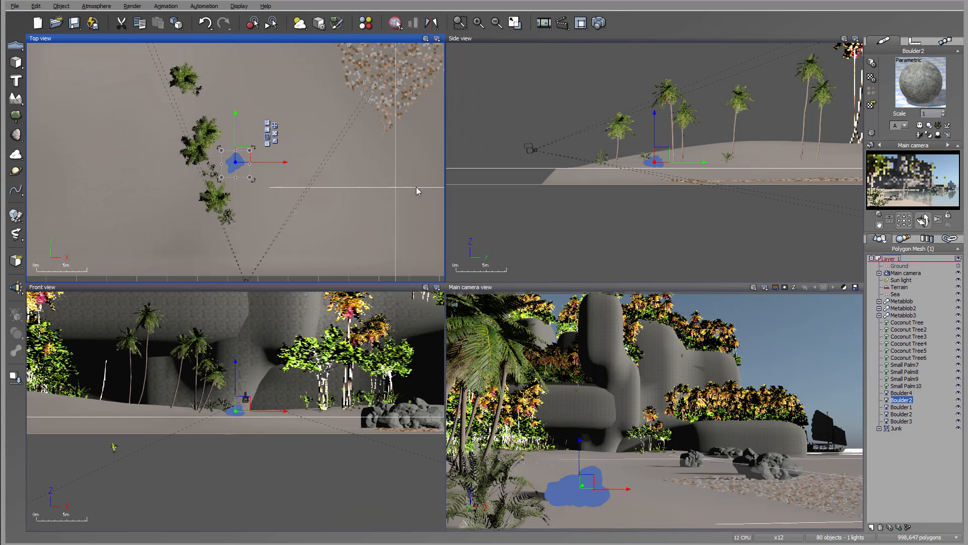
left_click_drag(243, 157, 293, 136)
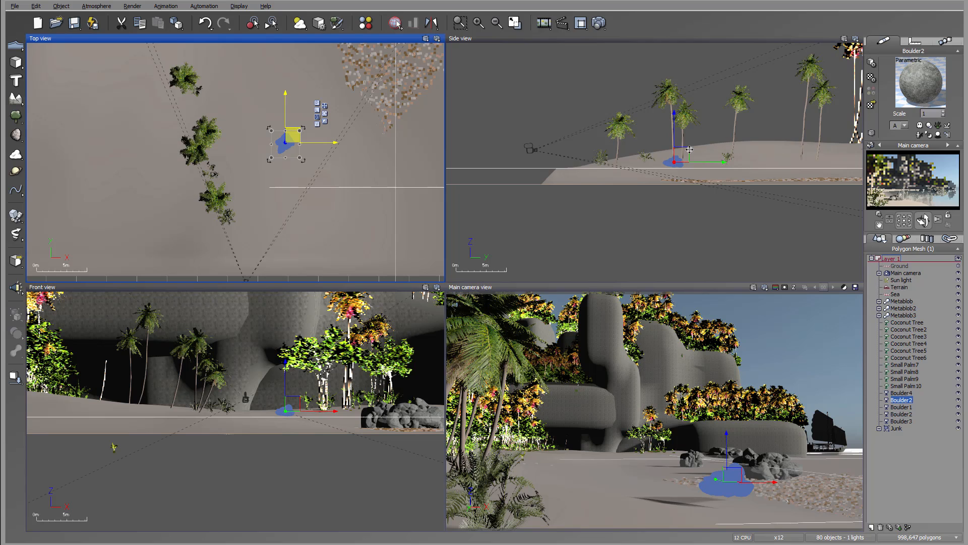
left_click(672, 135)
left_click_drag(673, 135, 672, 137)
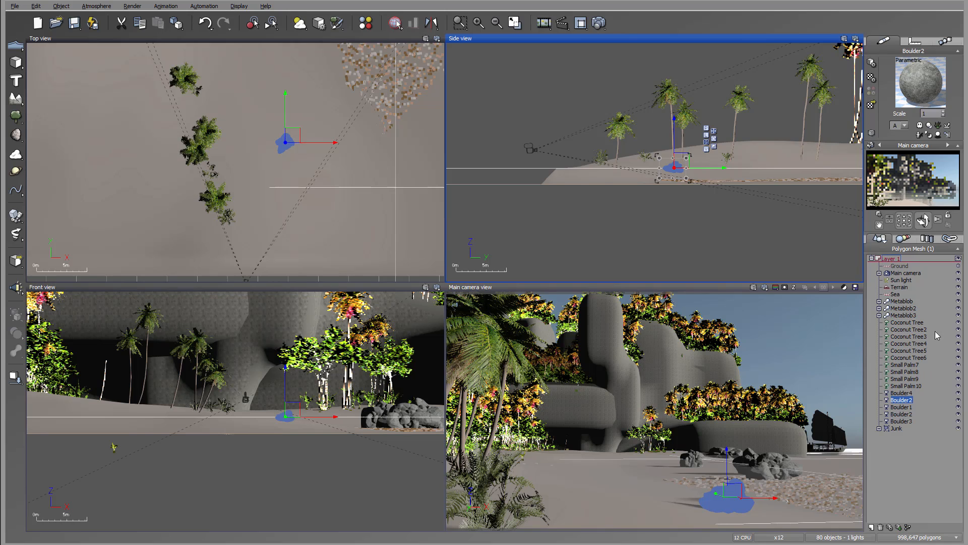
Set the Sea's wind direction to 0° in its water surface options
double_click(893, 294)
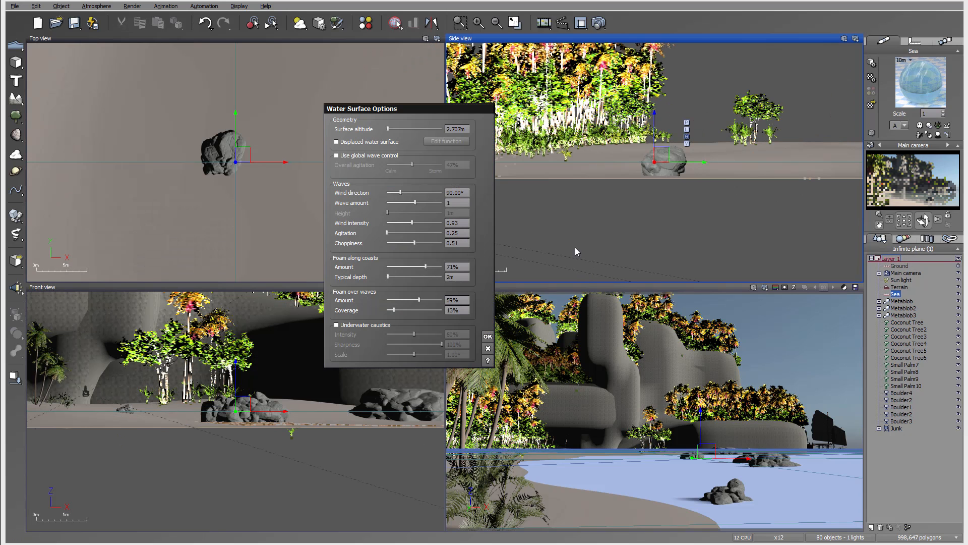
double_click(464, 194)
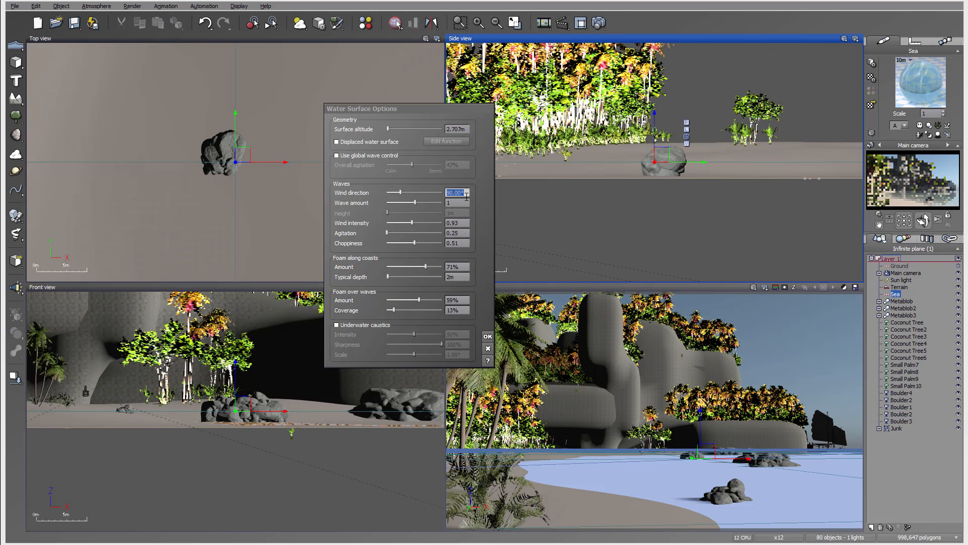
type("0")
left_click(488, 336)
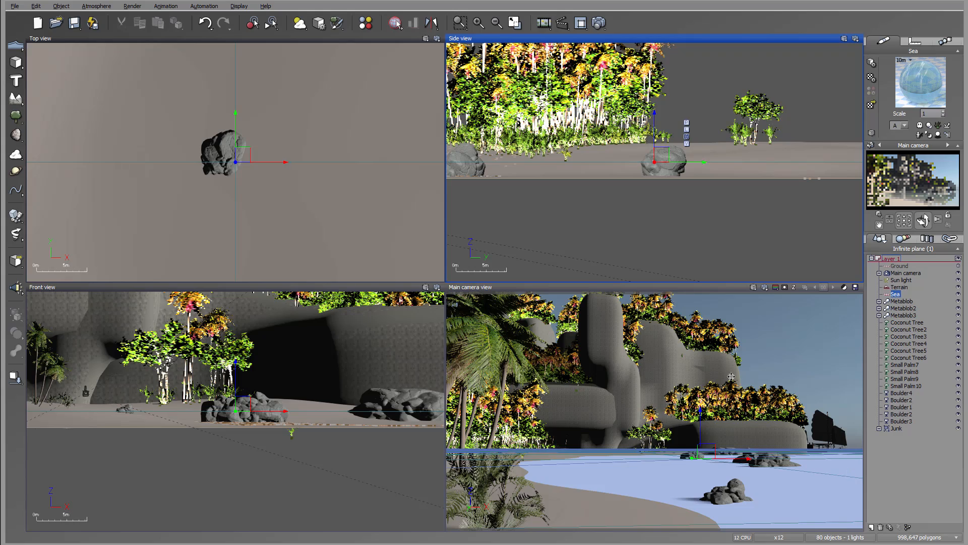
Convert the RockTower layer of Metablob2's RockFormation material to an EcoSystem/Particles material
left_click(902, 302)
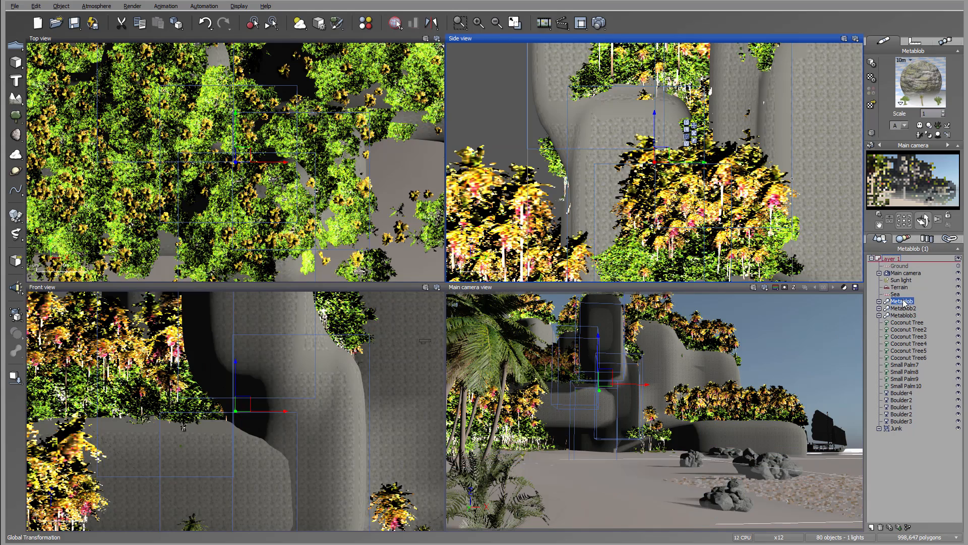
left_click(905, 309)
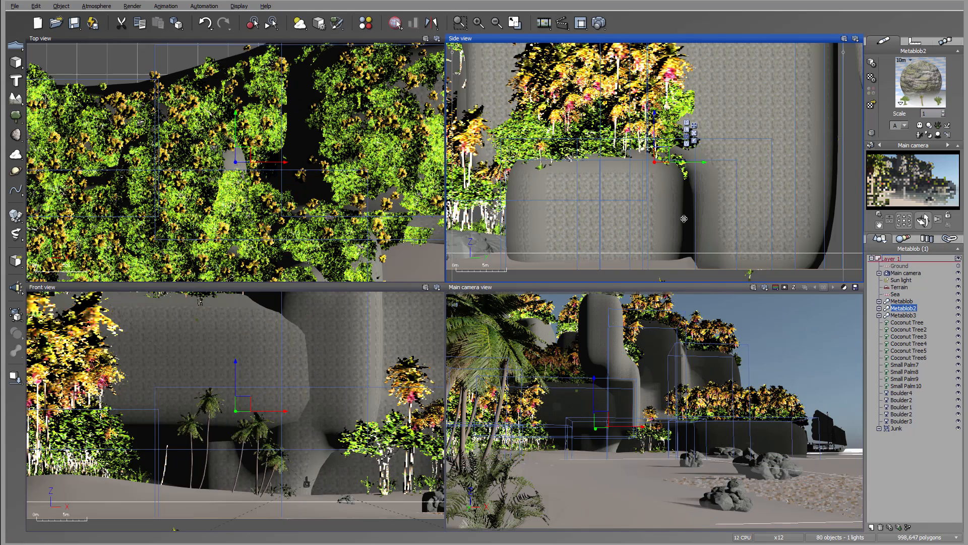
double_click(907, 88)
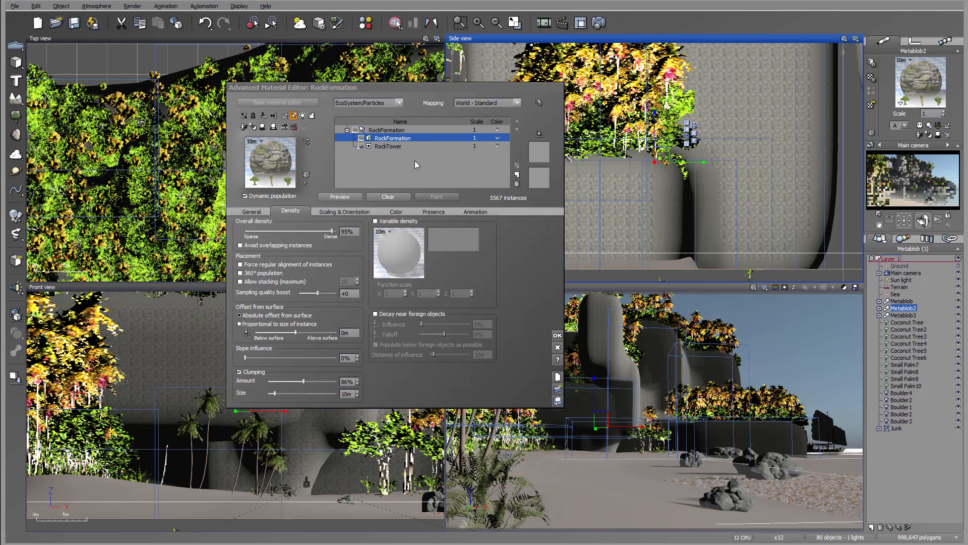
left_click(400, 146)
left_click(396, 103)
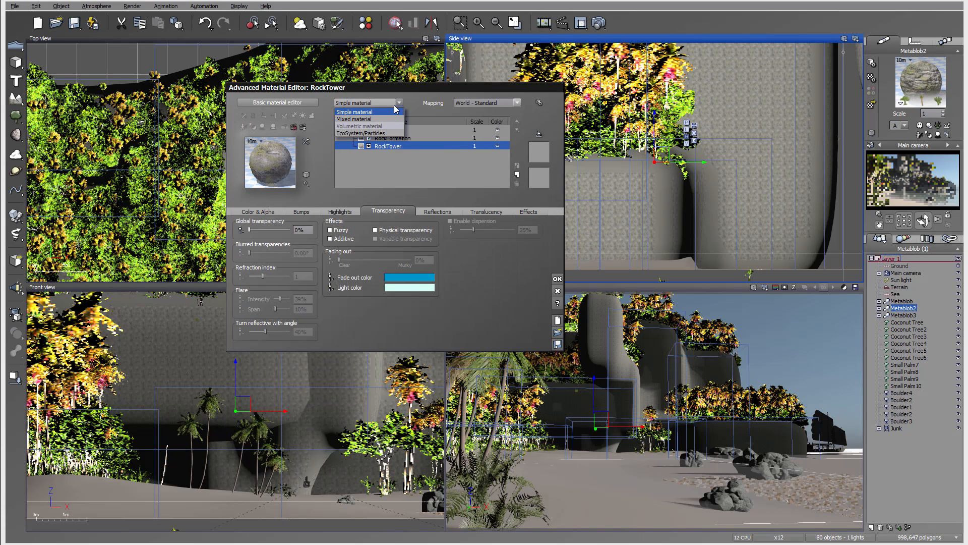
left_click(381, 134)
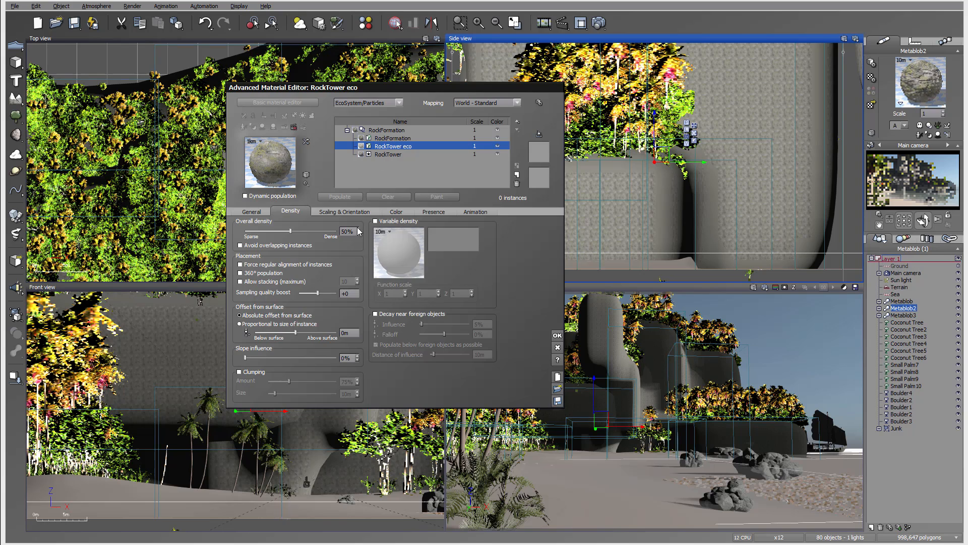
Add the Coconut Tree species to the RockTower eco layer's population
left_click(259, 212)
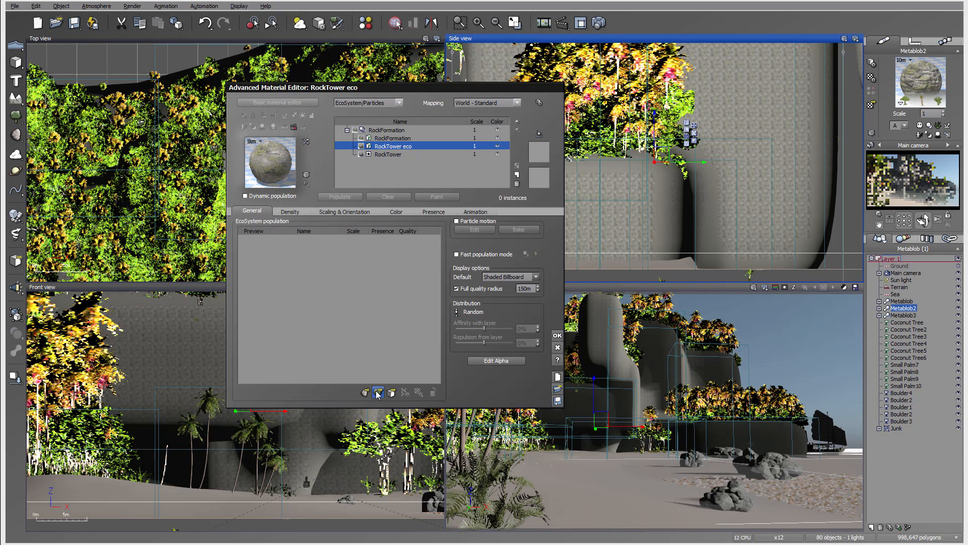
left_click(378, 392)
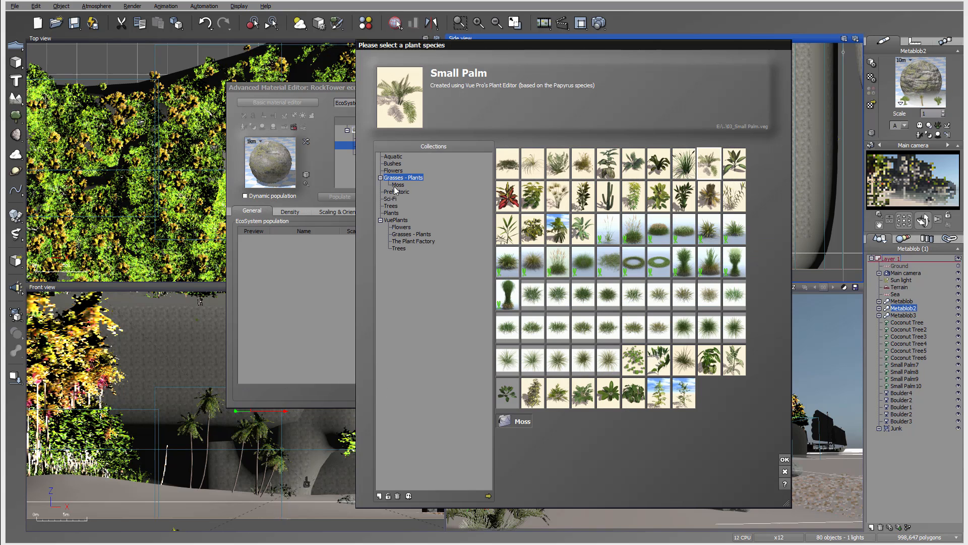
left_click(392, 206)
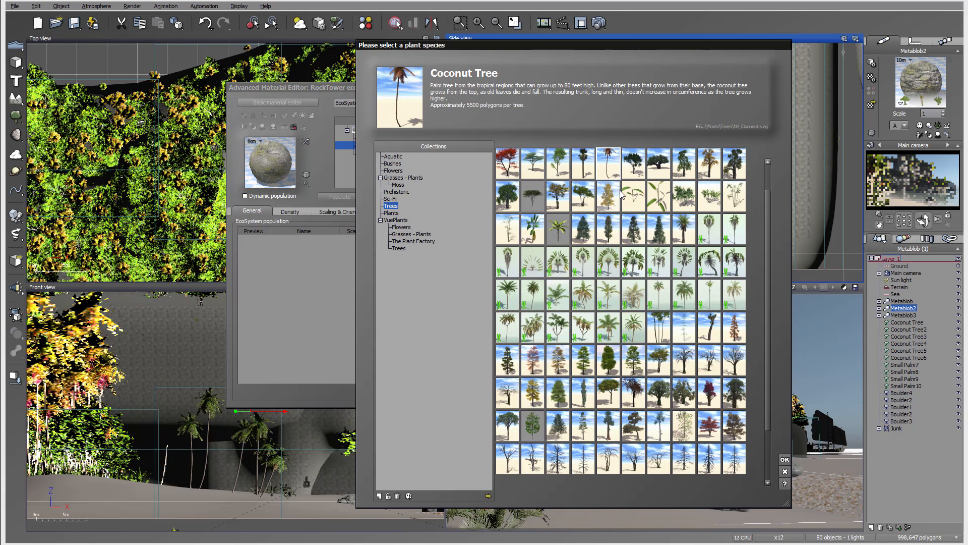
left_click(786, 460)
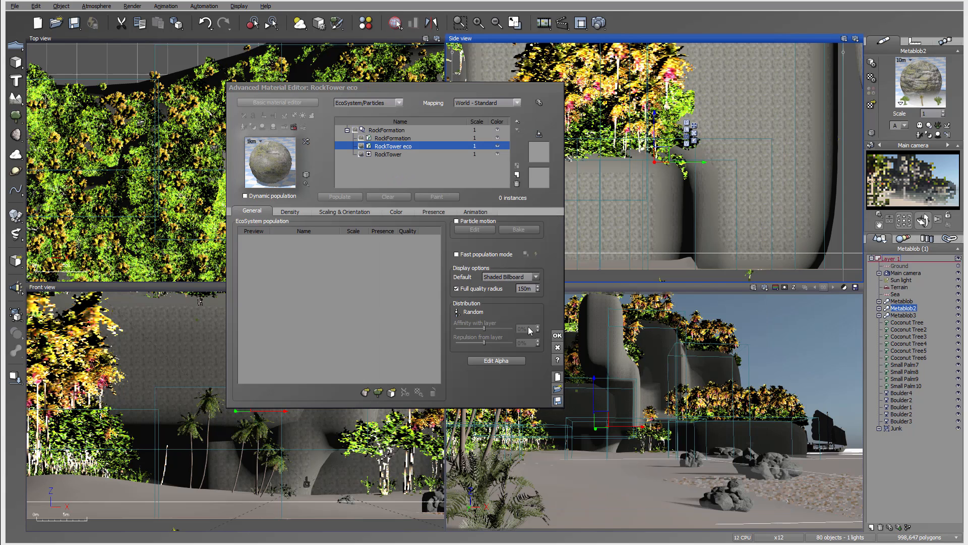
Remove the Coconut Tree from the RockFormation ecosystem layer and repopulate it with dynamic population turned off
double_click(404, 138)
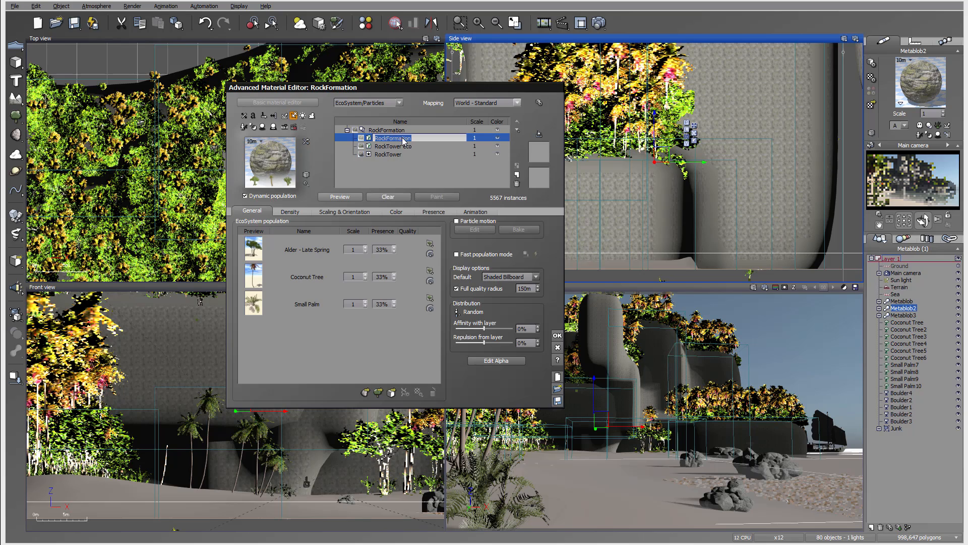
left_click(310, 277)
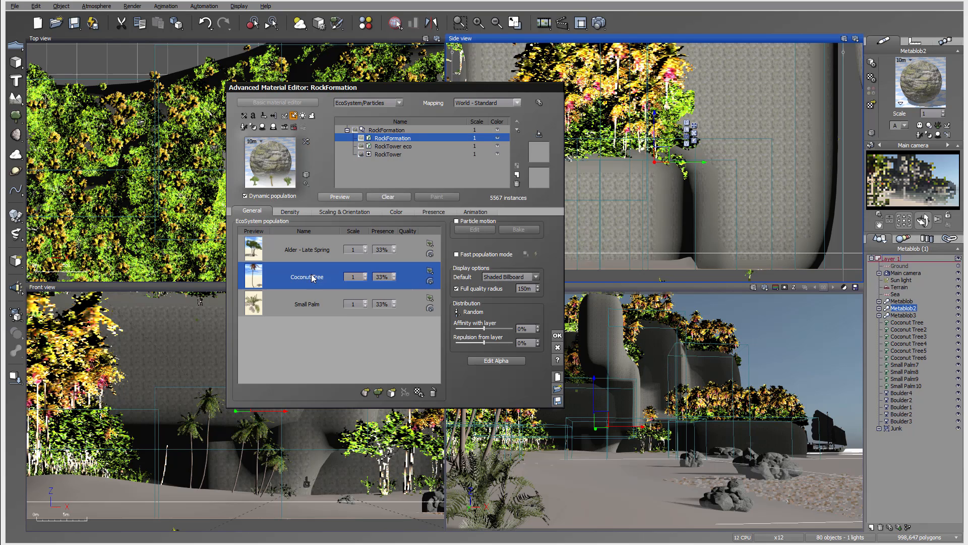
left_click(432, 391)
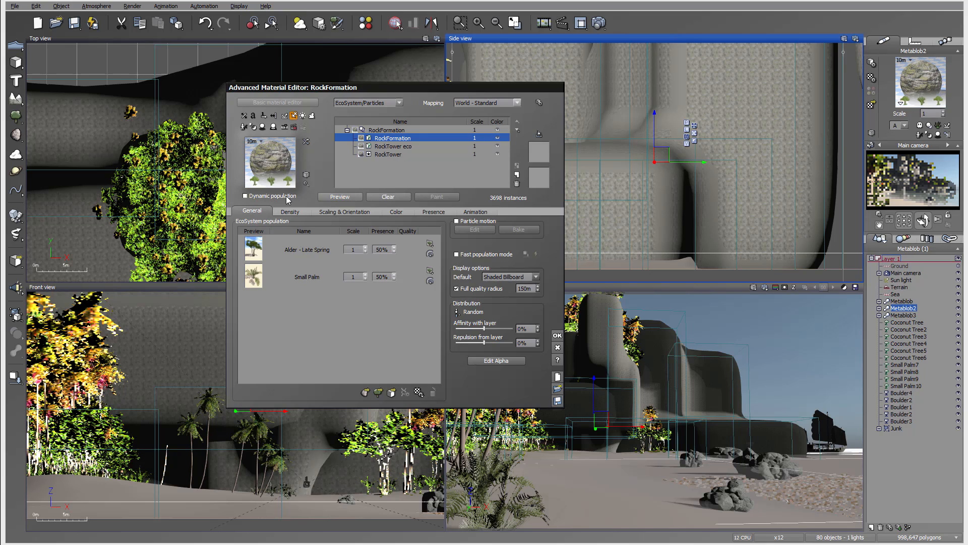
left_click(339, 197)
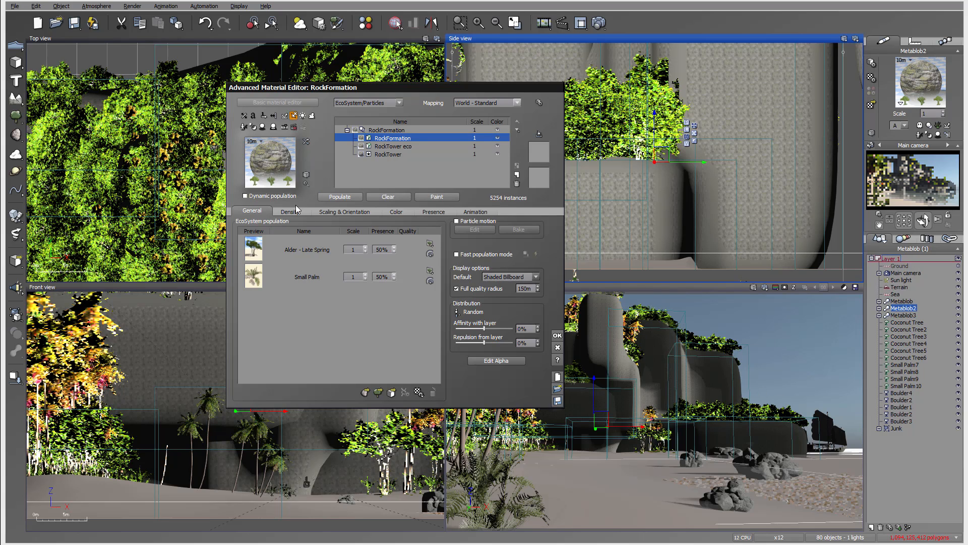
Set the presence to 9% Alder and 91% Small Palm, scale the Small Palm to 3.6, and repopulate the layer
left_click(394, 251)
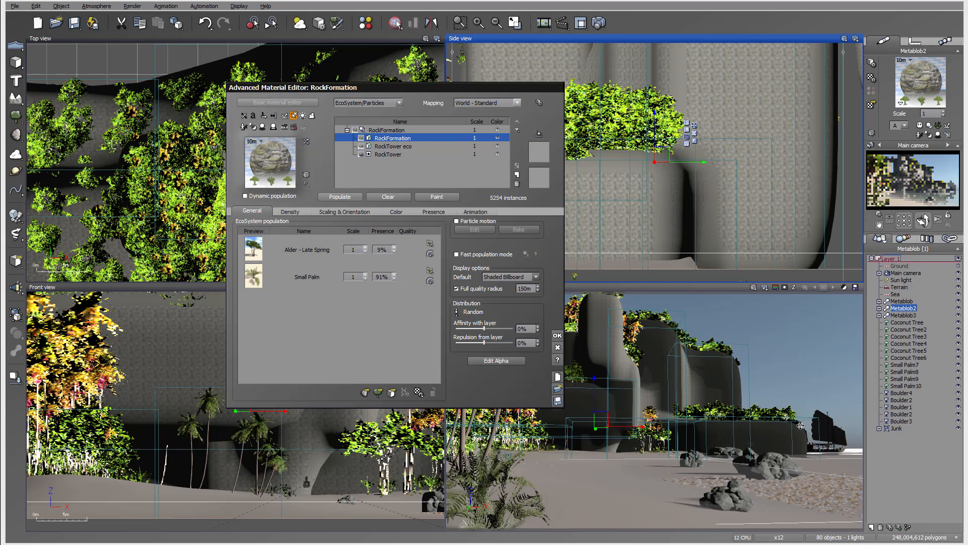
left_click(365, 276)
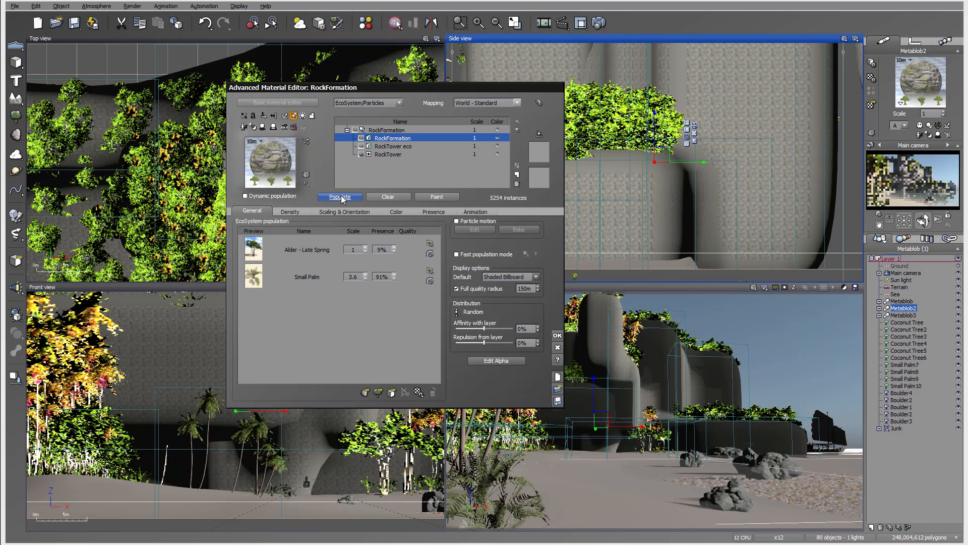
left_click(339, 197)
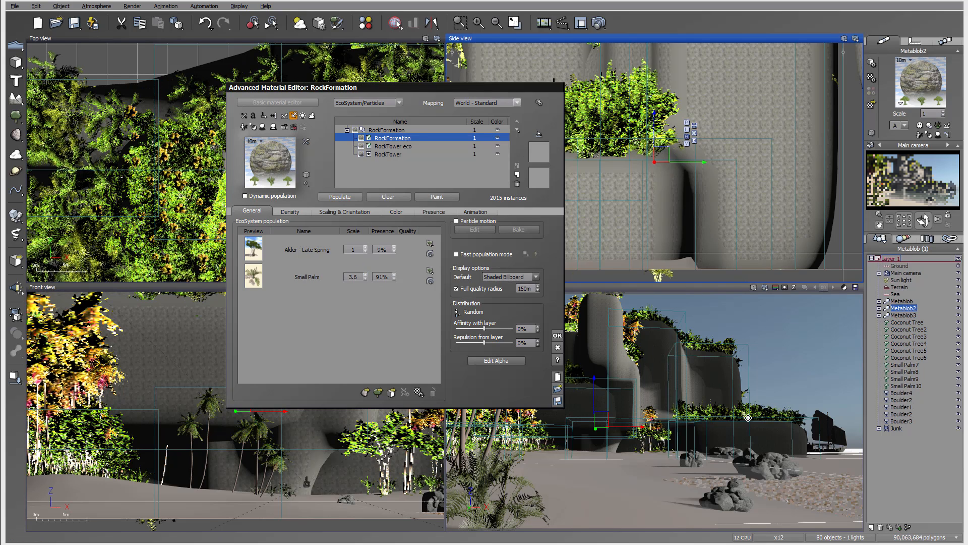
Reduce the Small Palm scale to 1.8 and repopulate, refine the scale to 1.4, and re-enable dynamic population
left_click(365, 277)
left_click(339, 197)
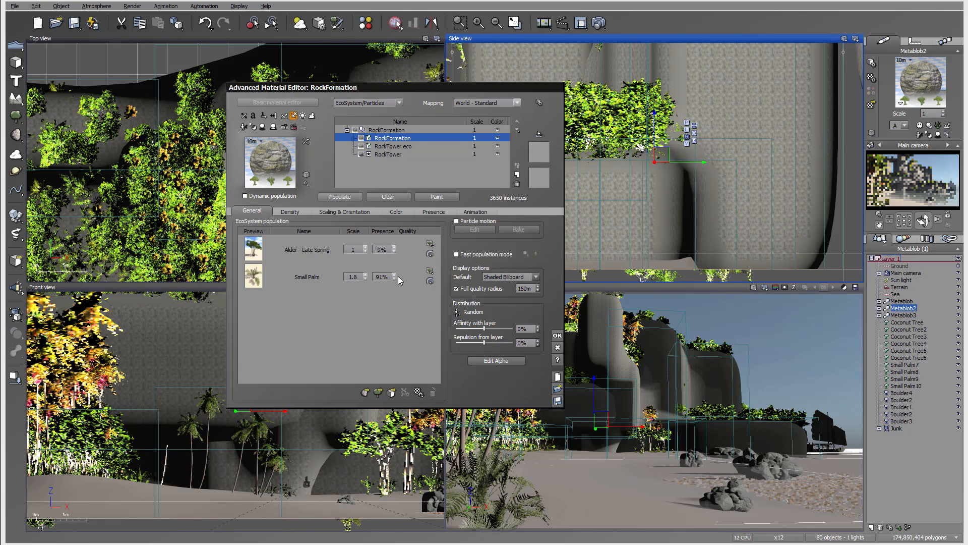
double_click(349, 277)
left_click(273, 196)
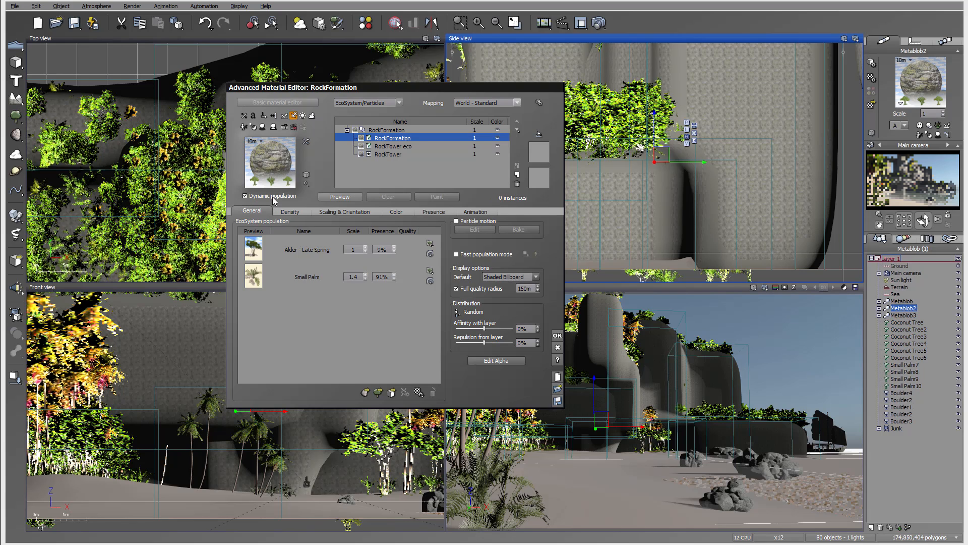
Review the density and scaling settings of the RockTower eco layer and populate it with coconut trees
double_click(399, 147)
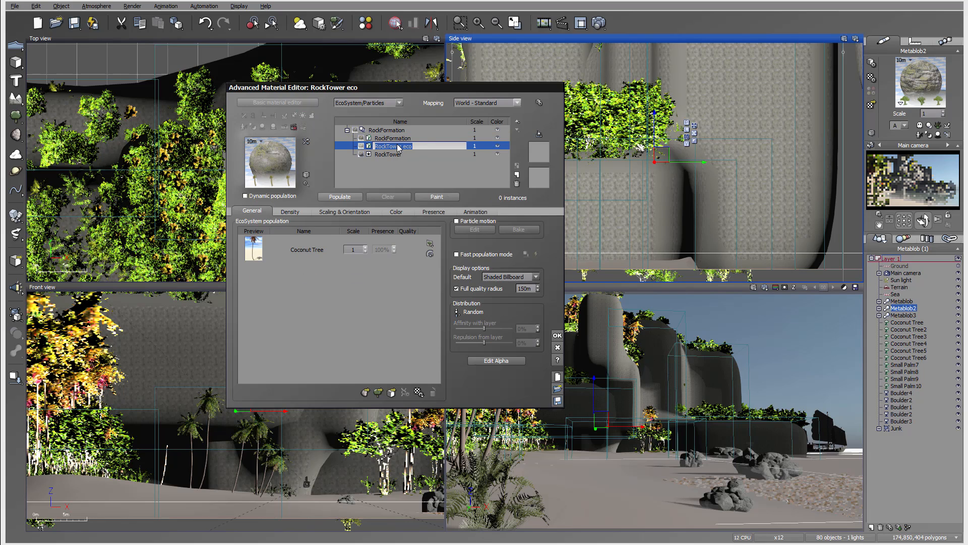
left_click(355, 211)
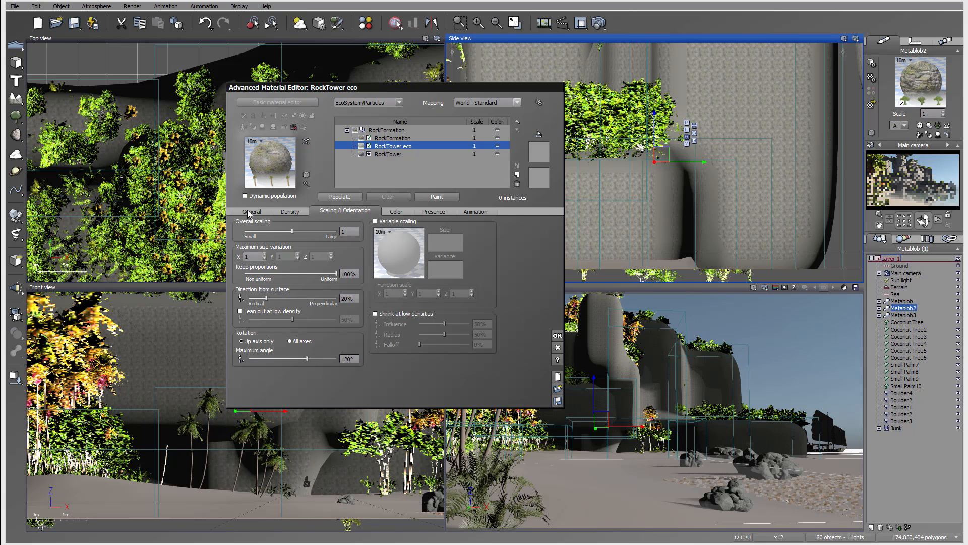
left_click(283, 212)
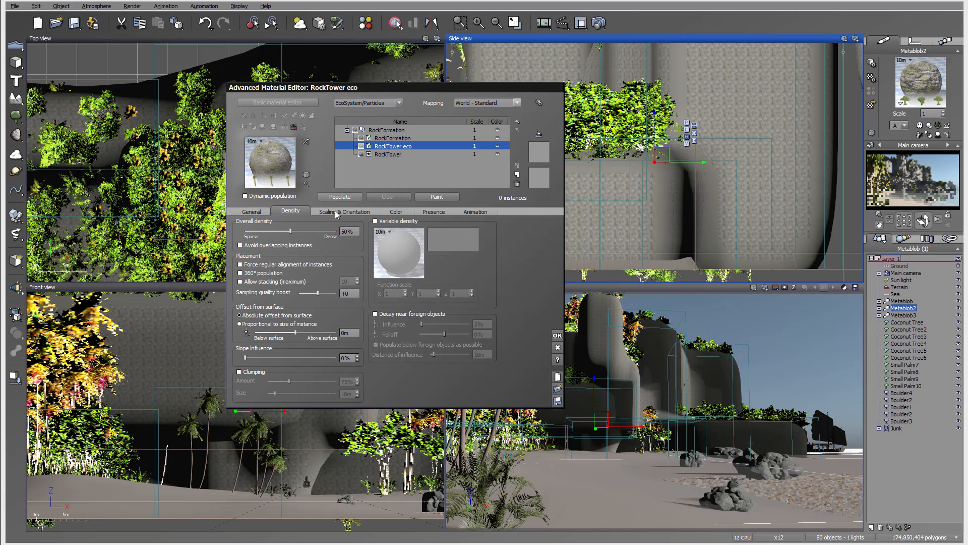
left_click(336, 212)
left_click(339, 197)
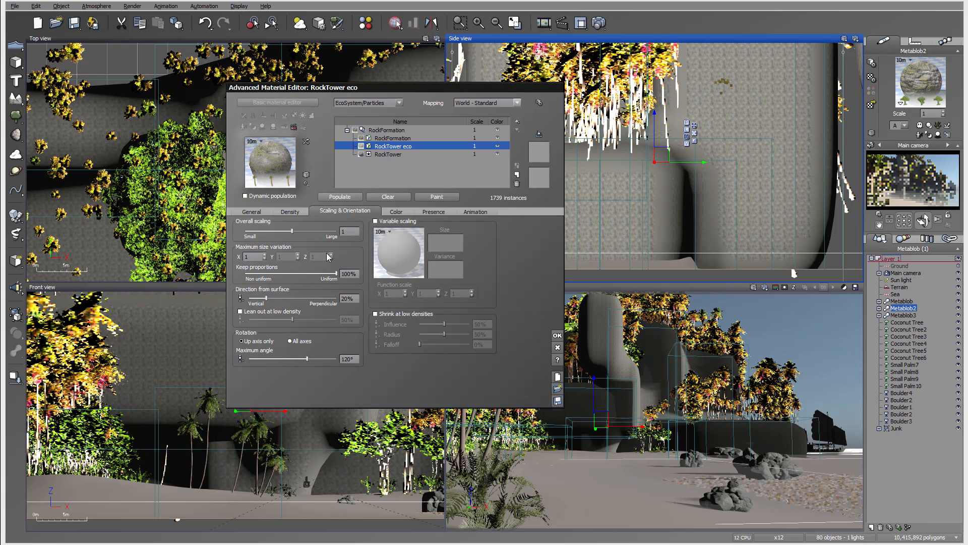
Try populating the RockTower eco layer with an overall scaling of 0.635, and return the scaling to 1
left_click_drag(292, 231, 290, 230)
left_click(336, 198)
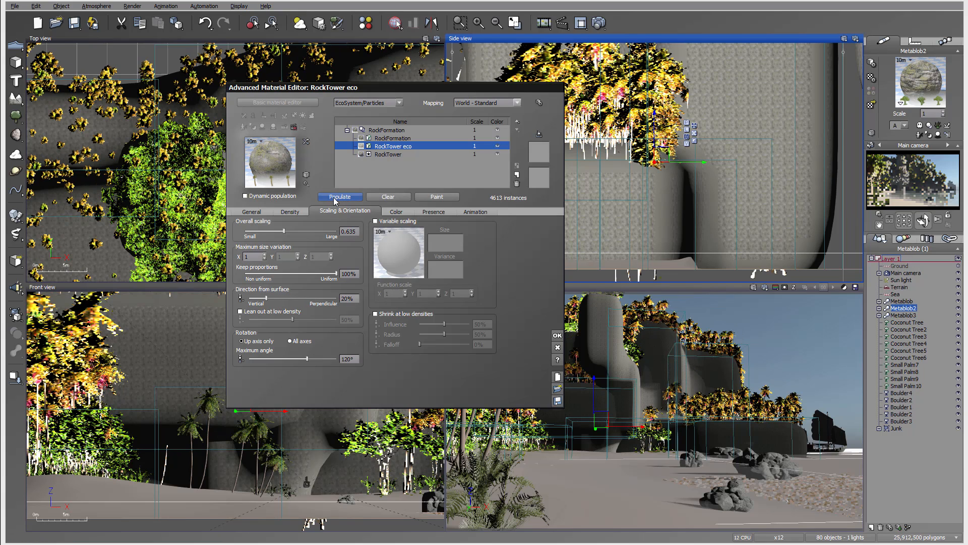
left_click_drag(283, 230, 291, 231)
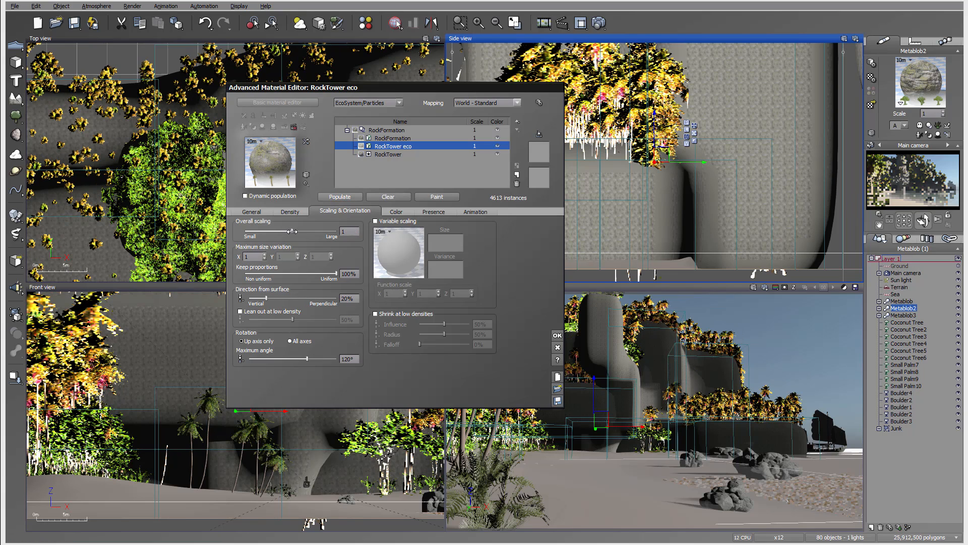
Lower the RockTower eco layer's overall density to 40% and repopulate it
left_click(291, 211)
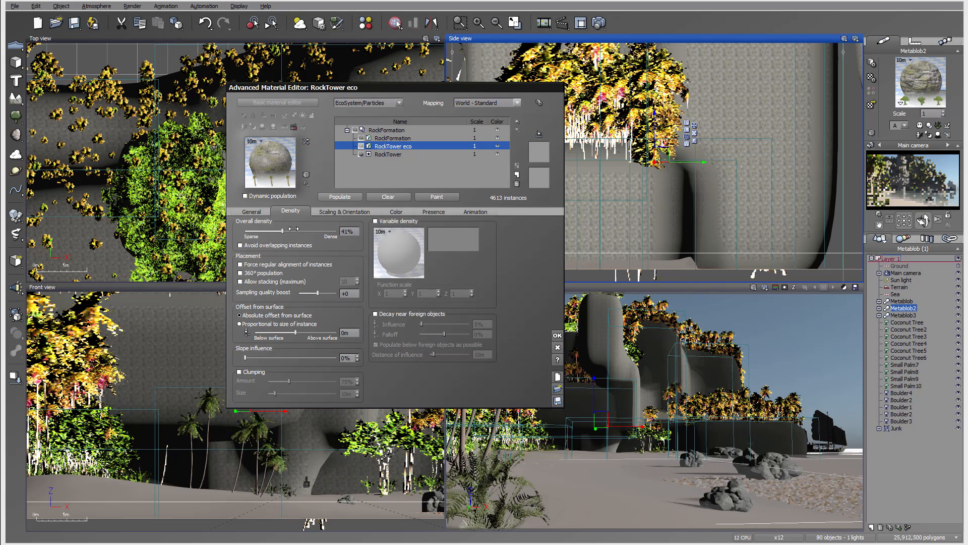
left_click(340, 198)
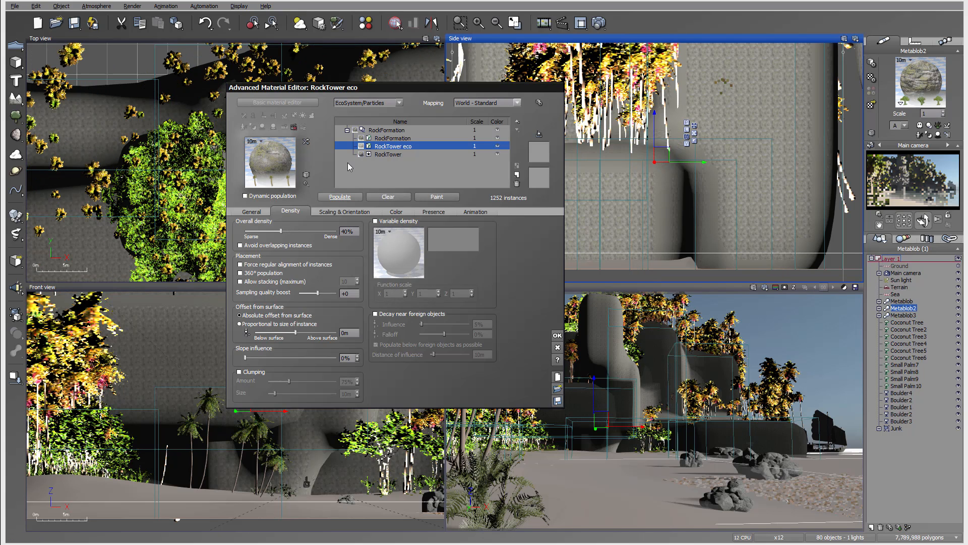
Turn off dynamic population for the RockFormation ecosystem layer and populate it around the coconut trees
double_click(406, 138)
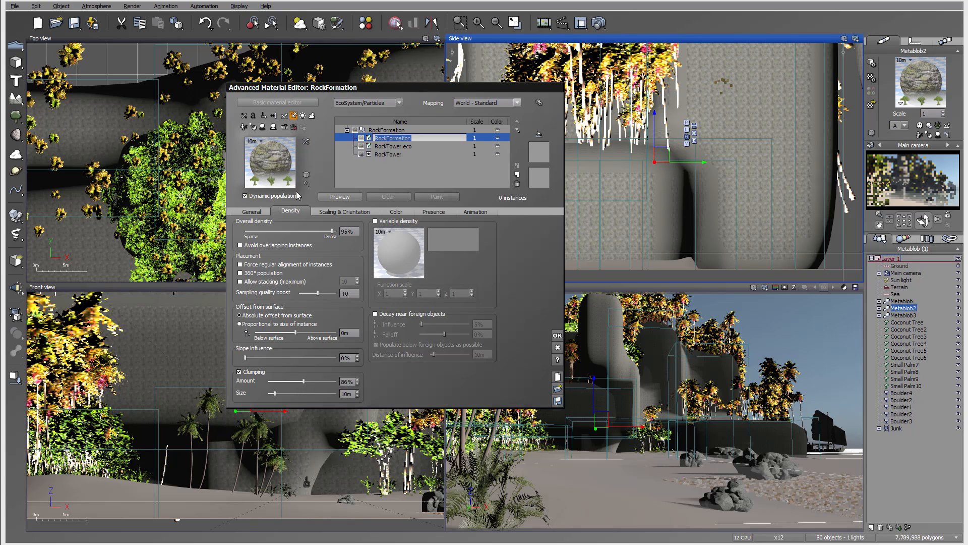
left_click(273, 198)
left_click(339, 199)
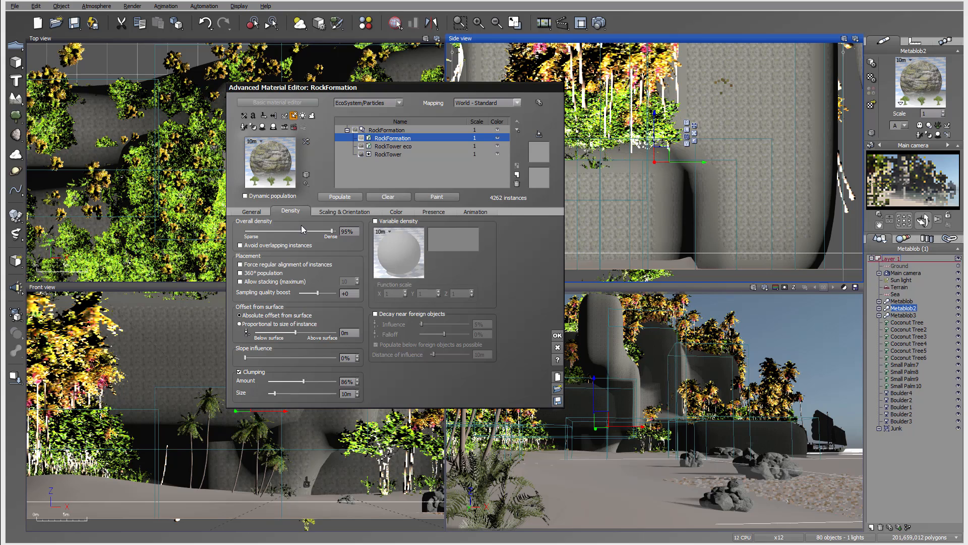
Check the scaling and orientation settings of Metablob2's RockFormation layer, repopulate it, and accept the material
left_click(332, 212)
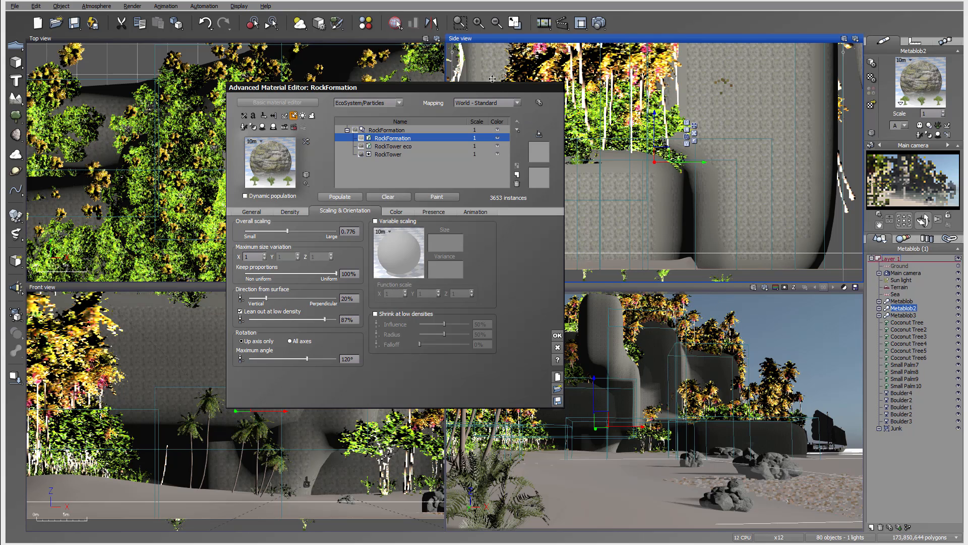
left_click_drag(484, 89, 354, 88)
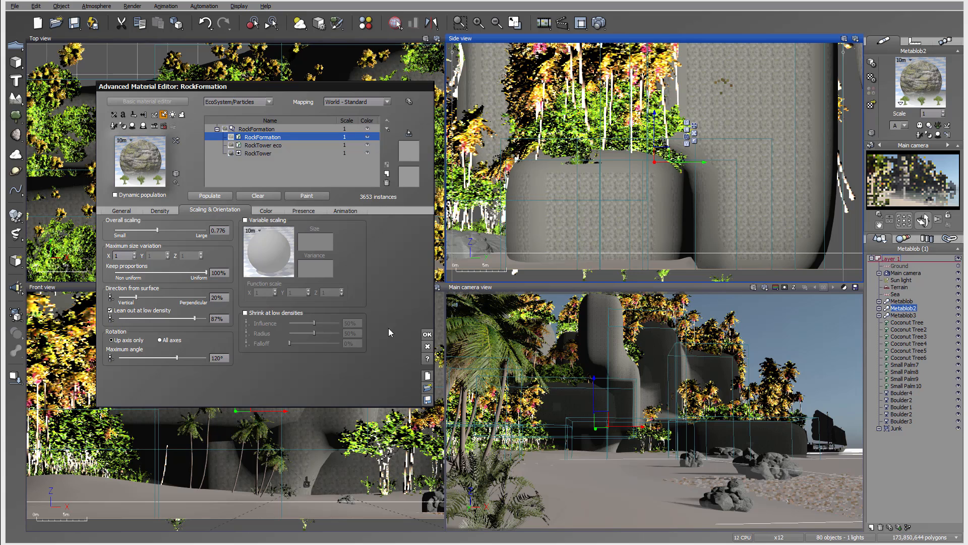
left_click(427, 335)
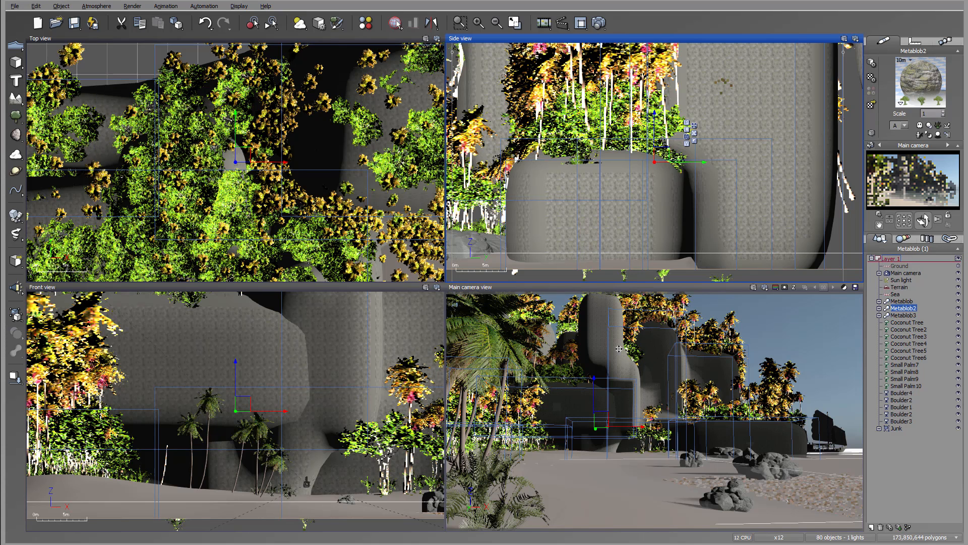
Set lean out at low density to 34% for Metablob's RockFormation ecosystem layer and preview its population
left_click(906, 302)
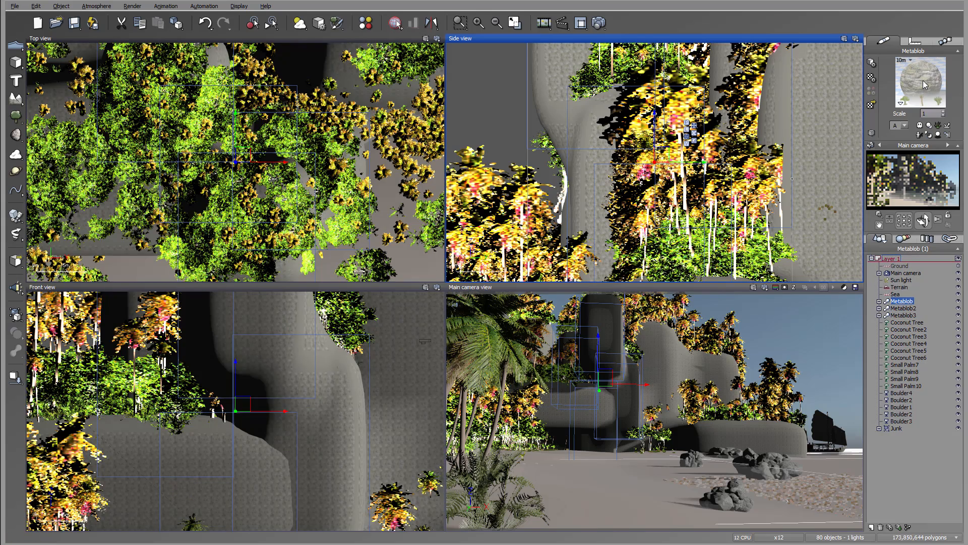
double_click(925, 85)
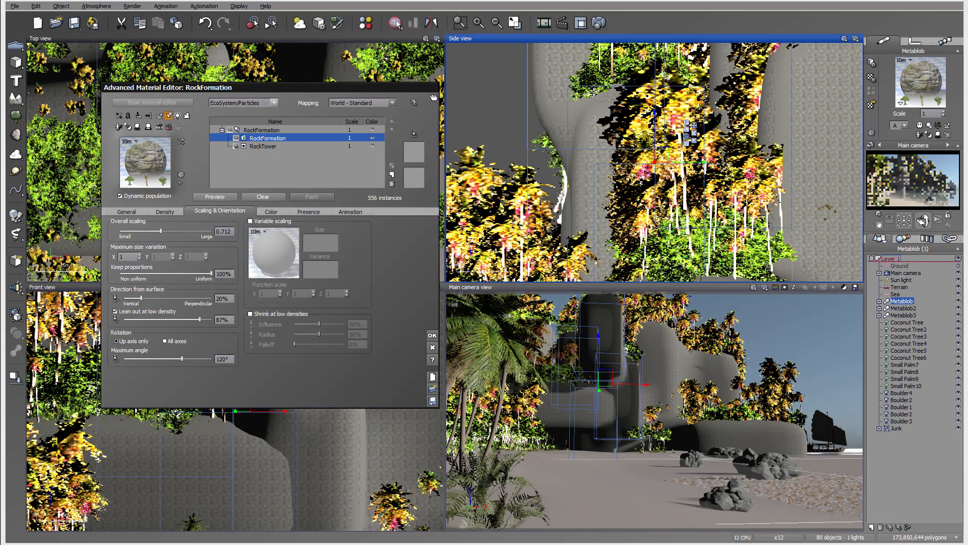
left_click_drag(433, 97, 571, 116)
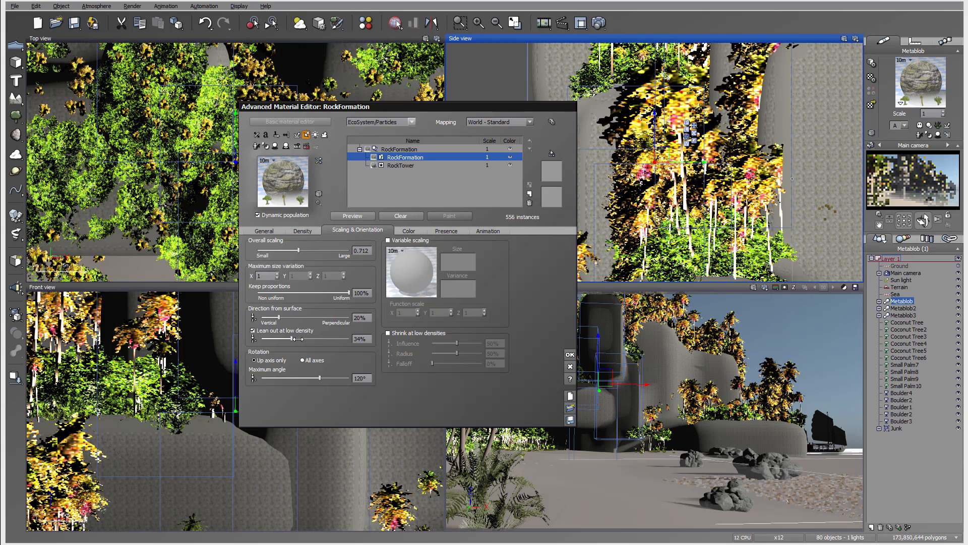
left_click(353, 216)
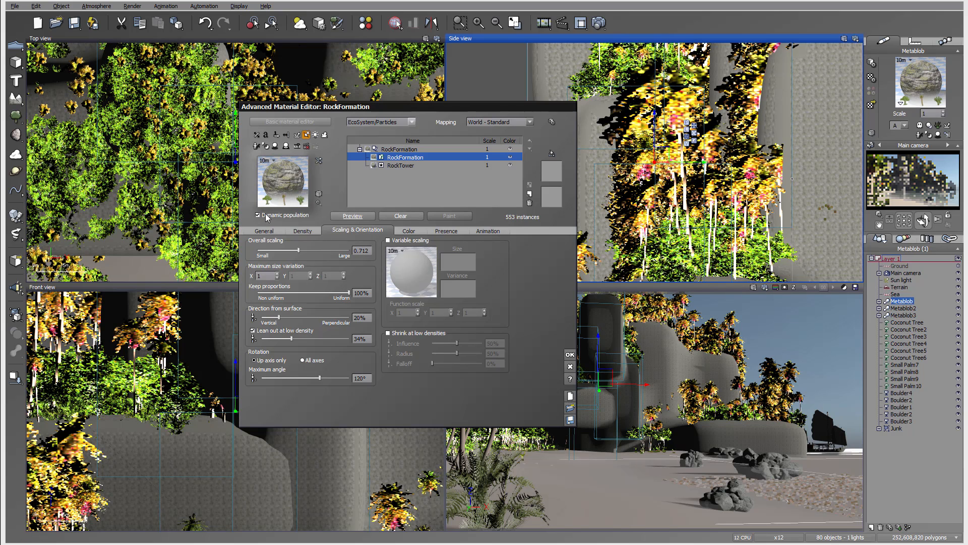
Turn off dynamic population for Metablob's RockFormation layer, populate it, and accept the material
left_click(267, 217)
left_click(334, 216)
left_click_drag(549, 105, 470, 110)
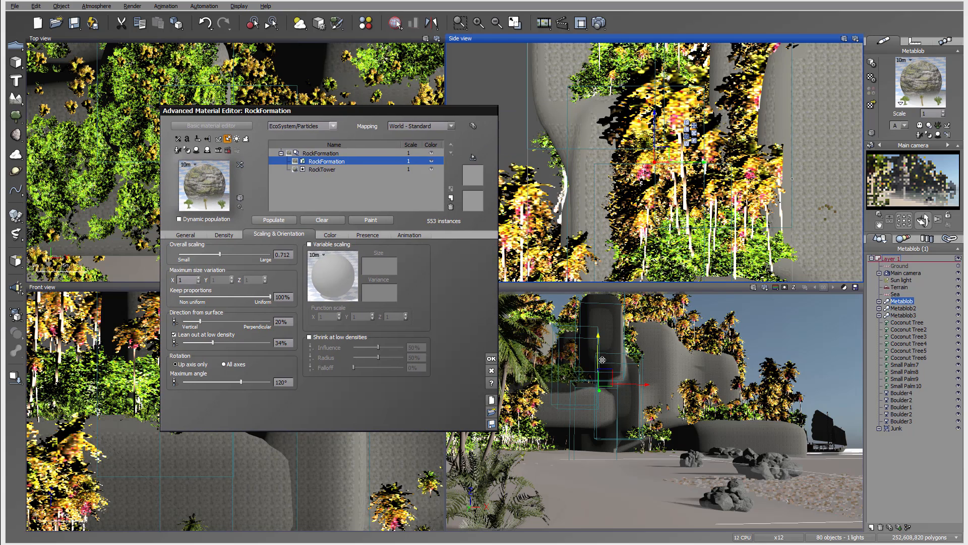
left_click(491, 358)
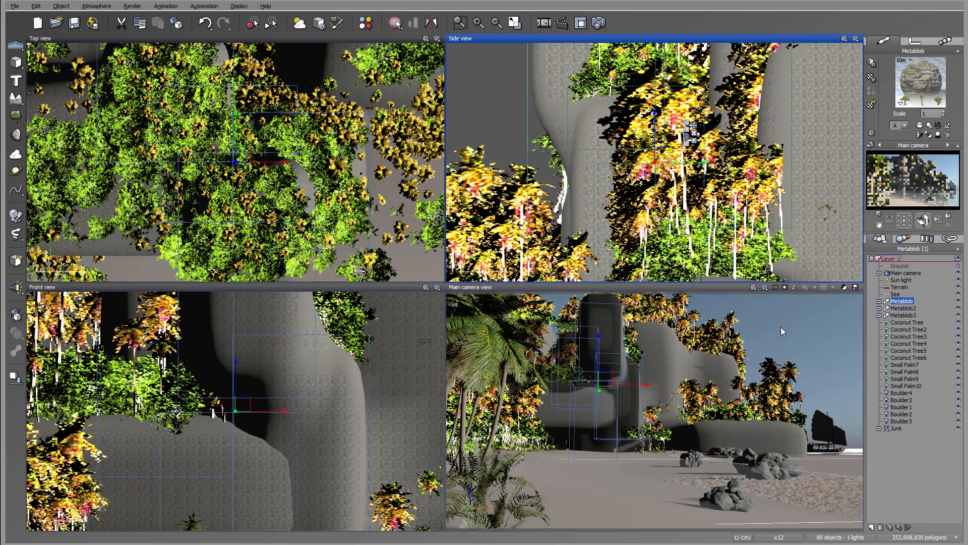
Lower the Metablob rock formation toward the ground and shift it horizontally so it stands in front of the cliff
scroll(687, 150, "down", 5)
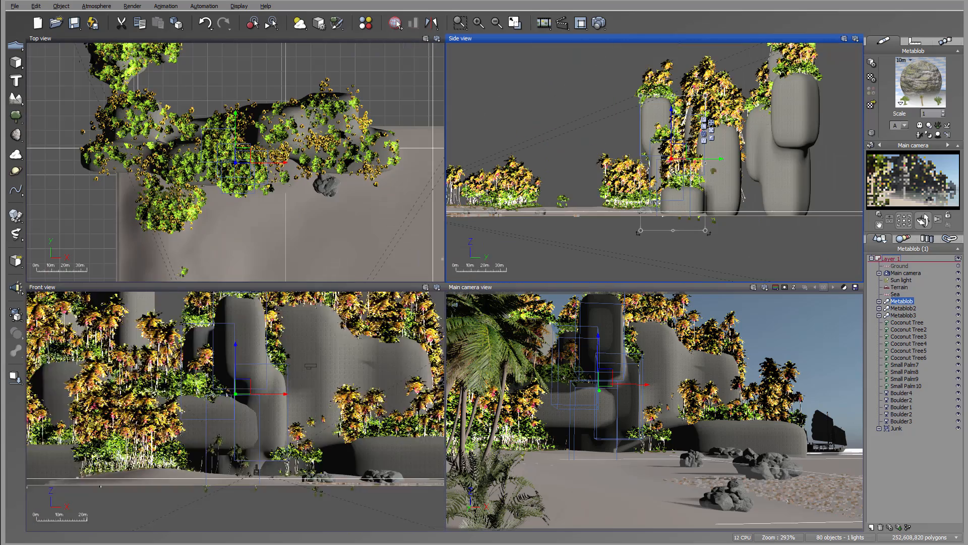
left_click_drag(674, 156, 672, 193)
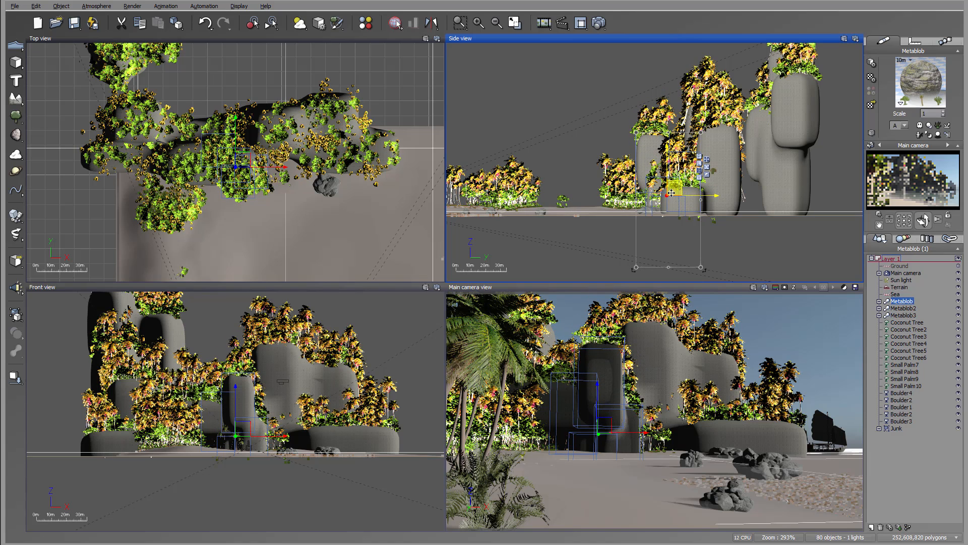
right_click_drag(273, 181, 277, 158)
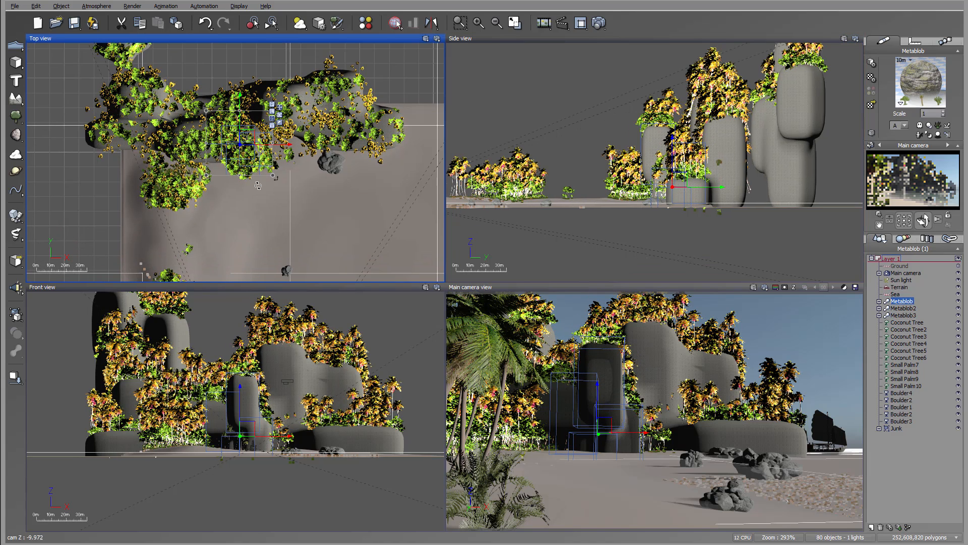
left_click_drag(258, 185, 228, 158)
left_click_drag(258, 150, 264, 146)
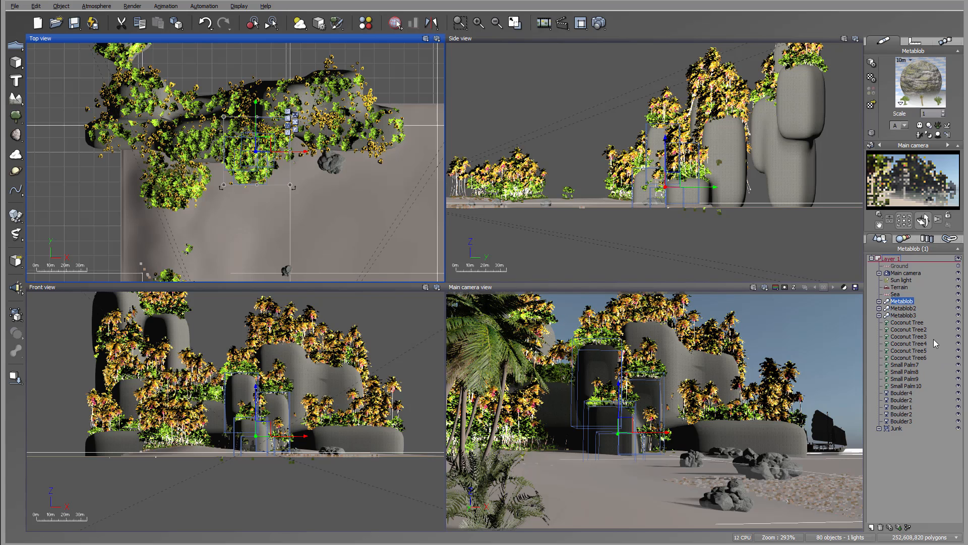
Move Metablob3 farther back from the cliff, then preview its RockFormation population with lean out at low density at 37%
left_click(903, 314)
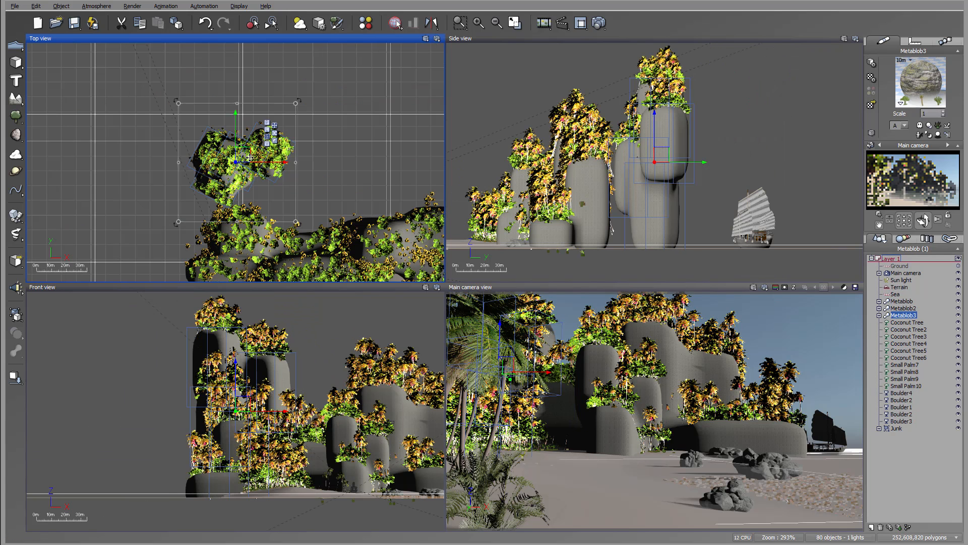
left_click_drag(250, 158, 282, 135)
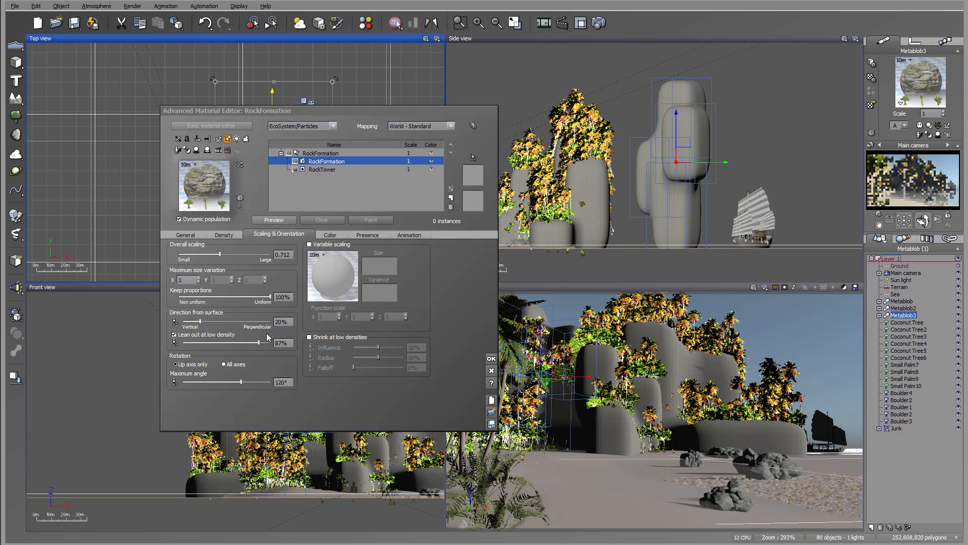
left_click_drag(258, 342, 215, 342)
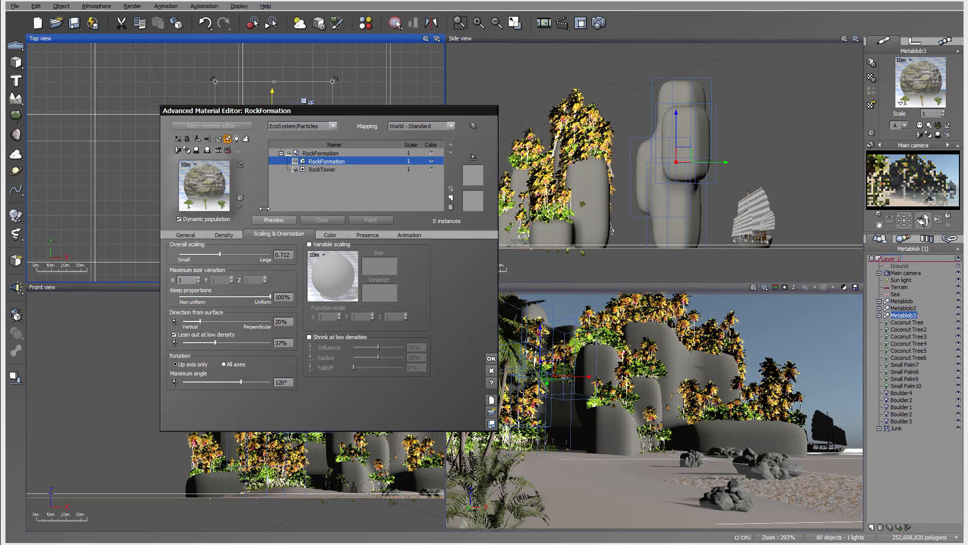
left_click(274, 220)
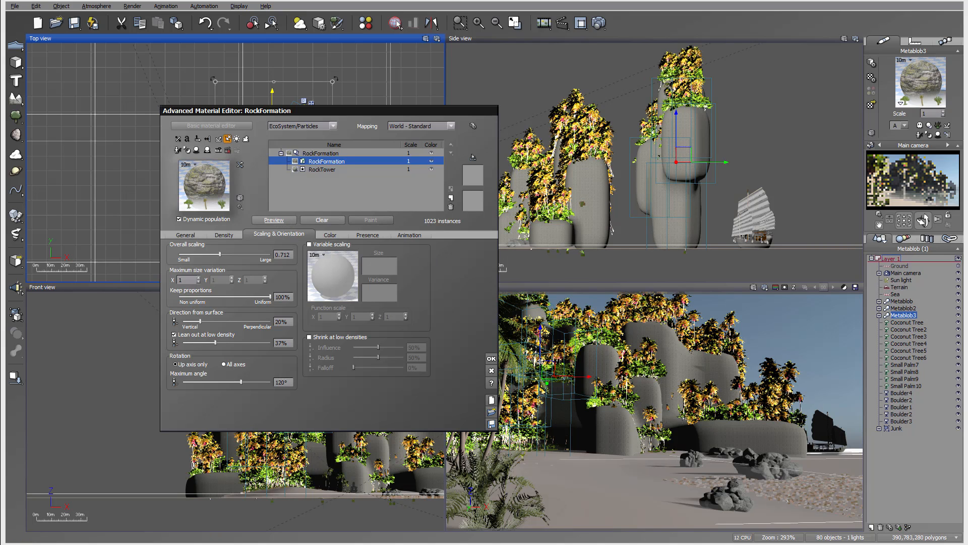
left_click(491, 358)
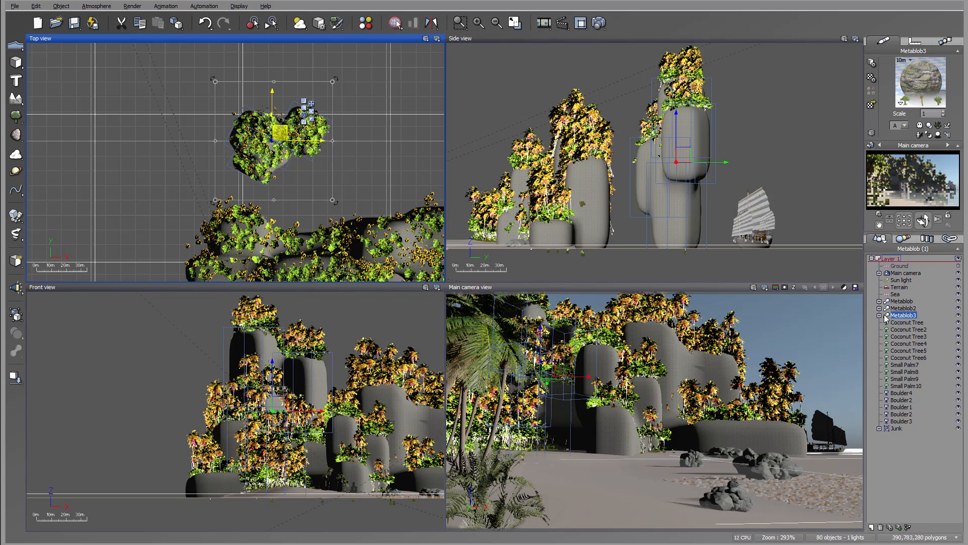
Reposition the sun light, trying it behind the cliff before placing it to the scene's side and lowering it toward the horizon
left_click(902, 280)
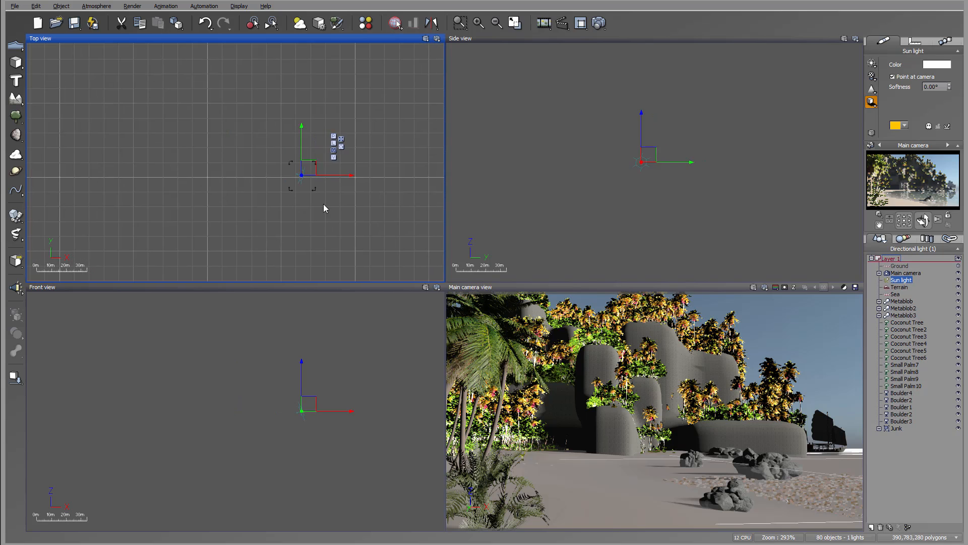
scroll(324, 208, "down", 15)
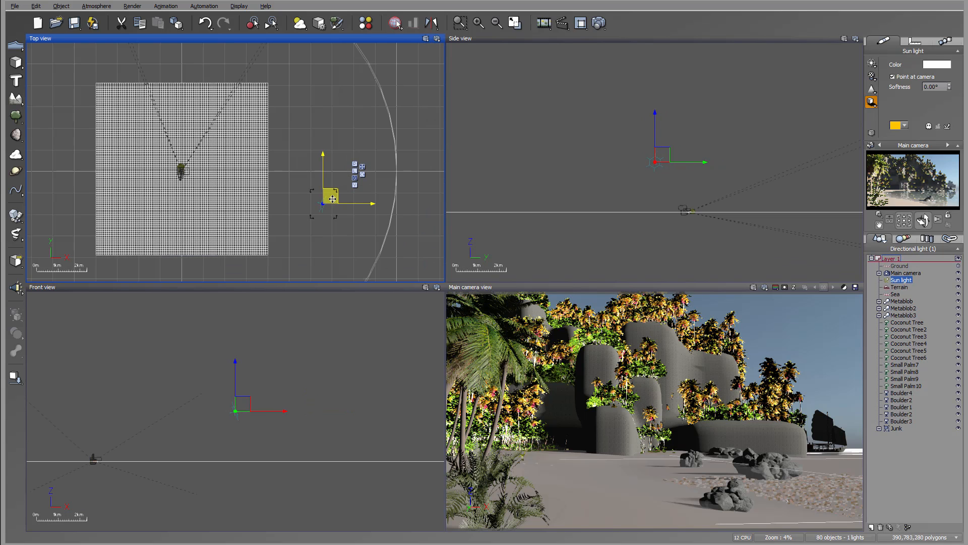
left_click_drag(332, 199, 311, 168)
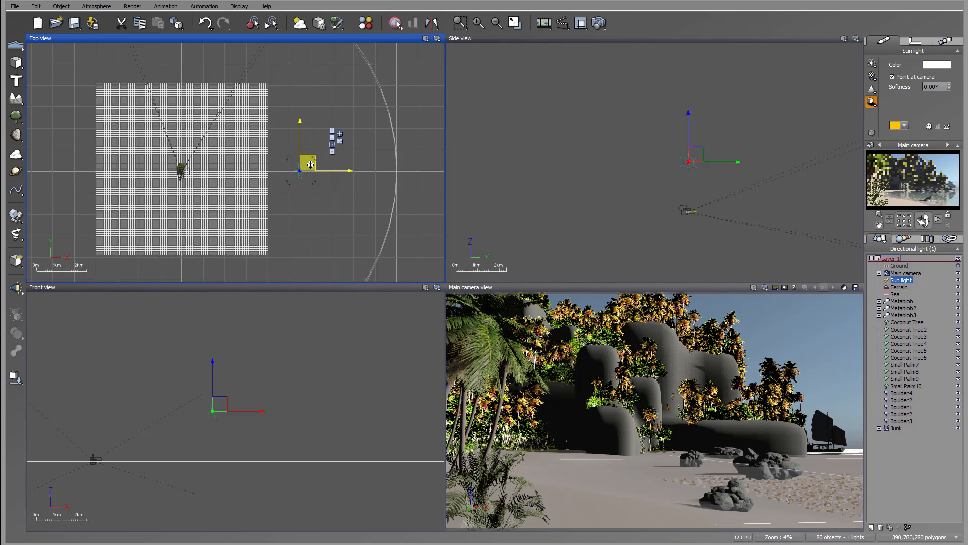
left_click_drag(310, 164, 243, 69)
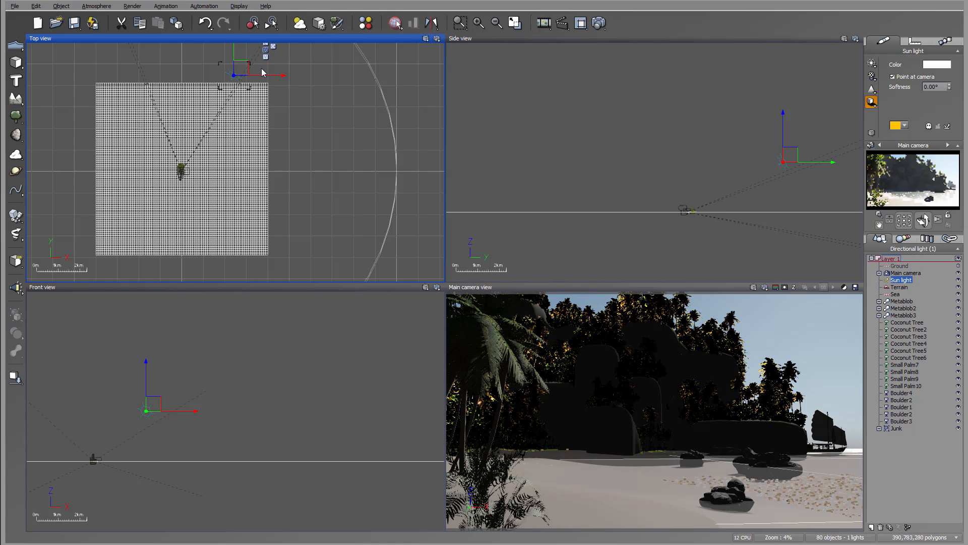
left_click_drag(245, 72, 276, 161)
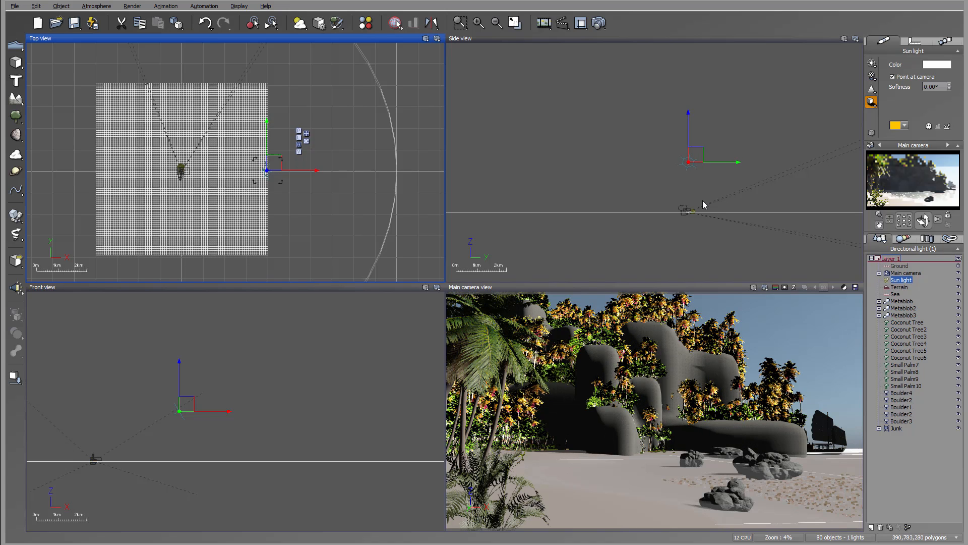
left_click_drag(687, 124, 689, 146)
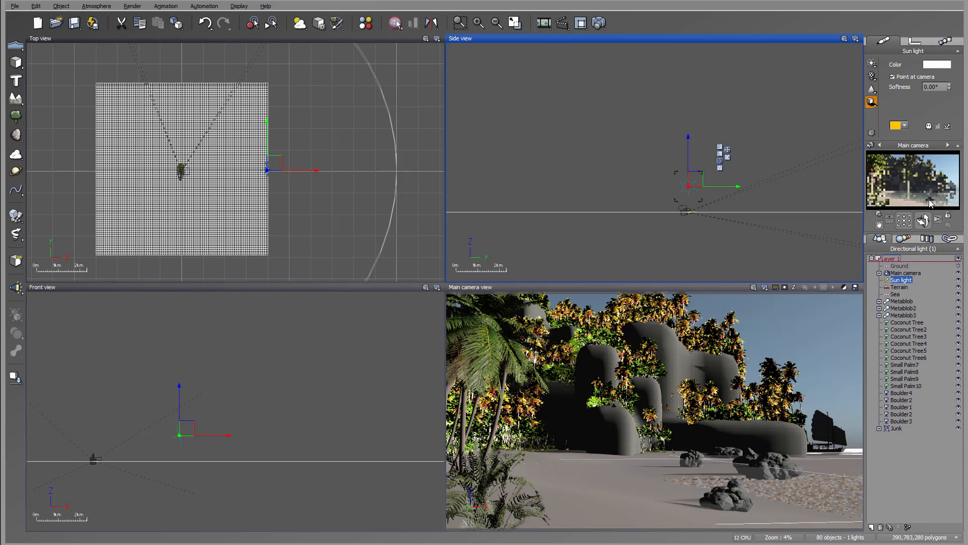
Set turn reflective with angle to 41% for the Default water layer of the sea's material
left_click(898, 294)
double_click(926, 90)
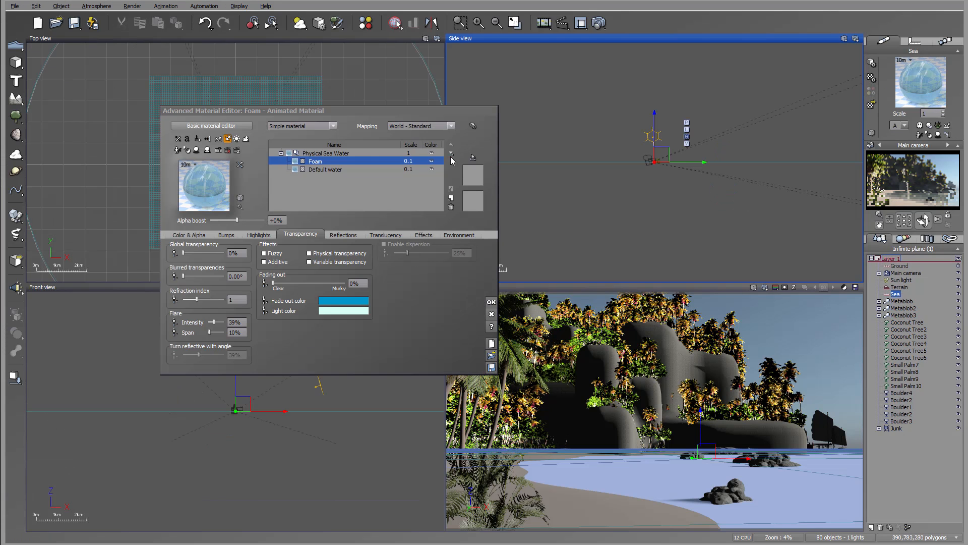
double_click(337, 169)
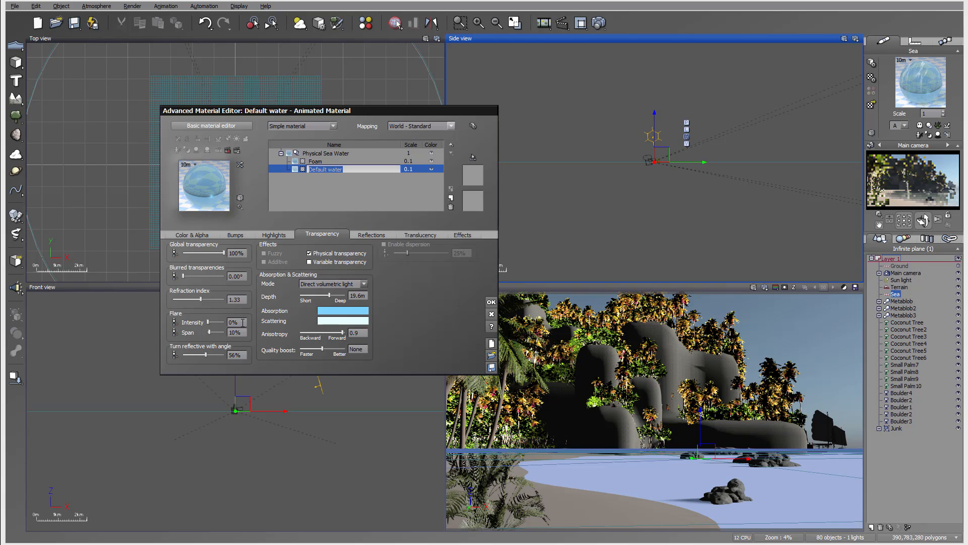
left_click(217, 353)
left_click_drag(217, 352, 215, 352)
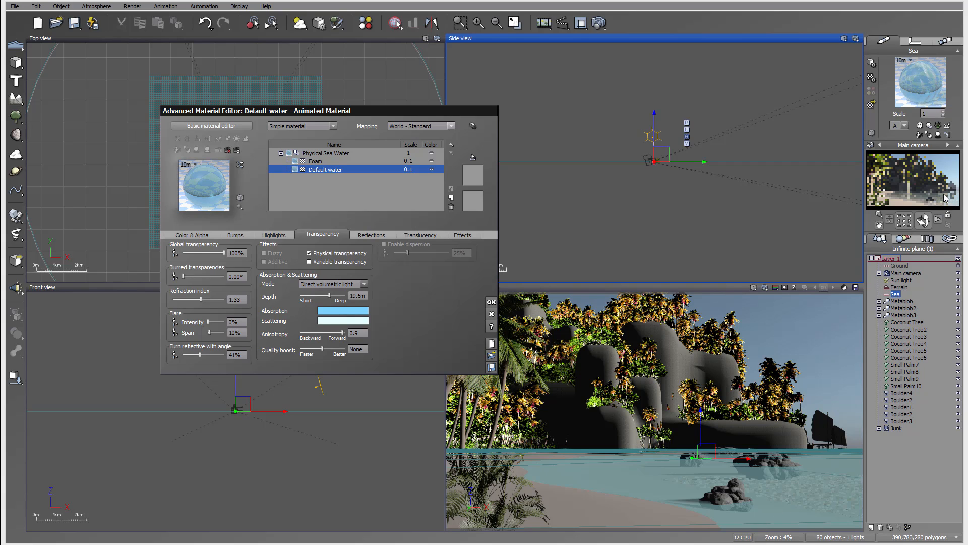
left_click(491, 302)
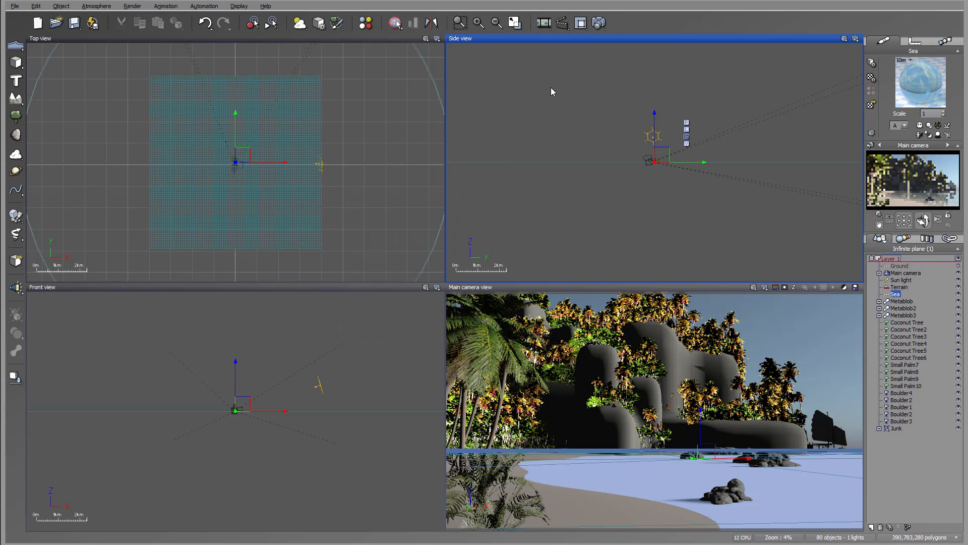
Shift the atmosphere's light balance toward ambient light by setting it to 57%
left_click(100, 8)
left_click(56, 71)
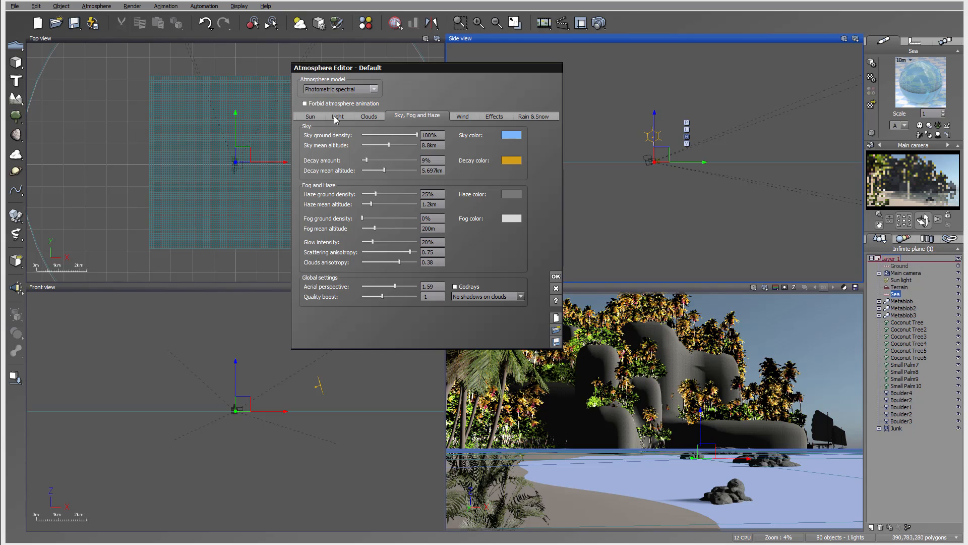
left_click(336, 117)
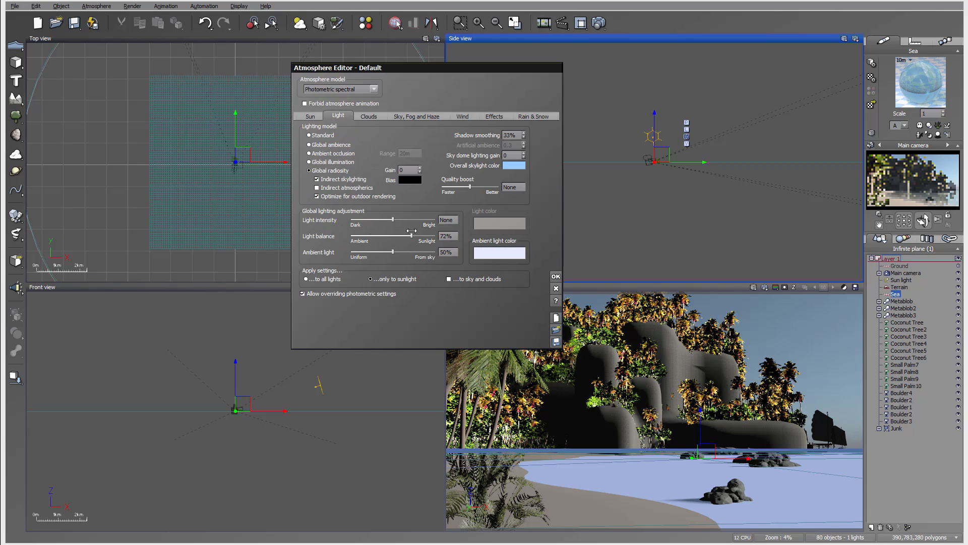
left_click_drag(412, 230, 366, 233)
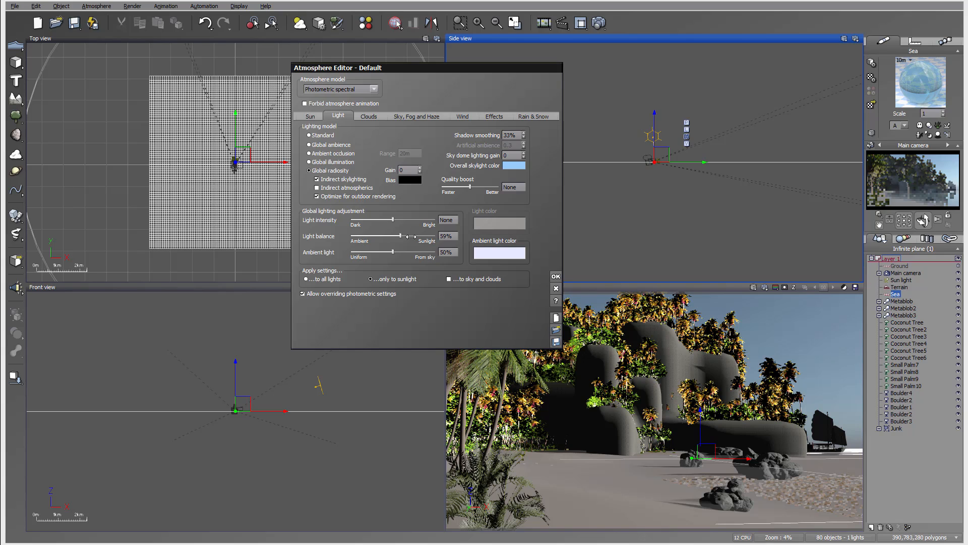
left_click_drag(411, 237, 409, 236)
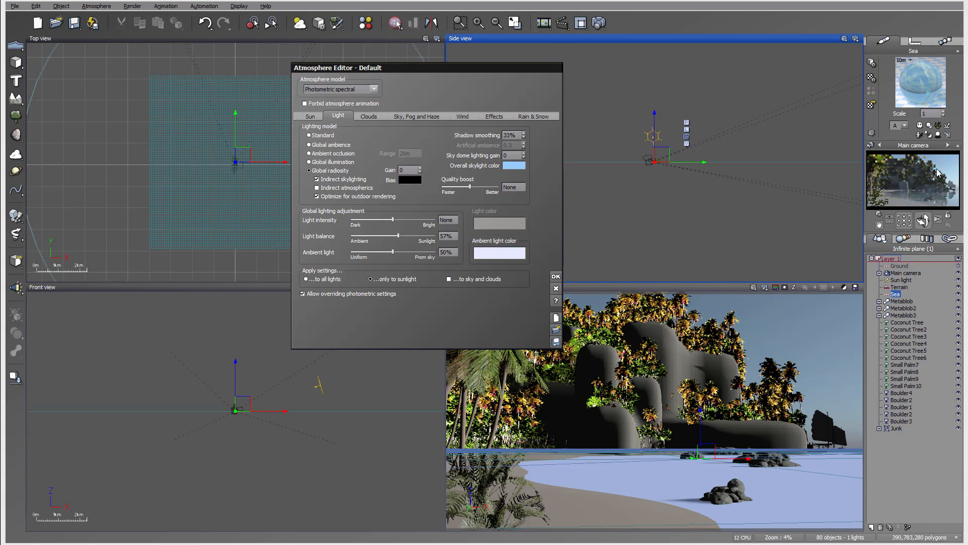
Change the atmosphere's ambient light color to a muted grey-blue and set the light balance to 60%
right_click(494, 253)
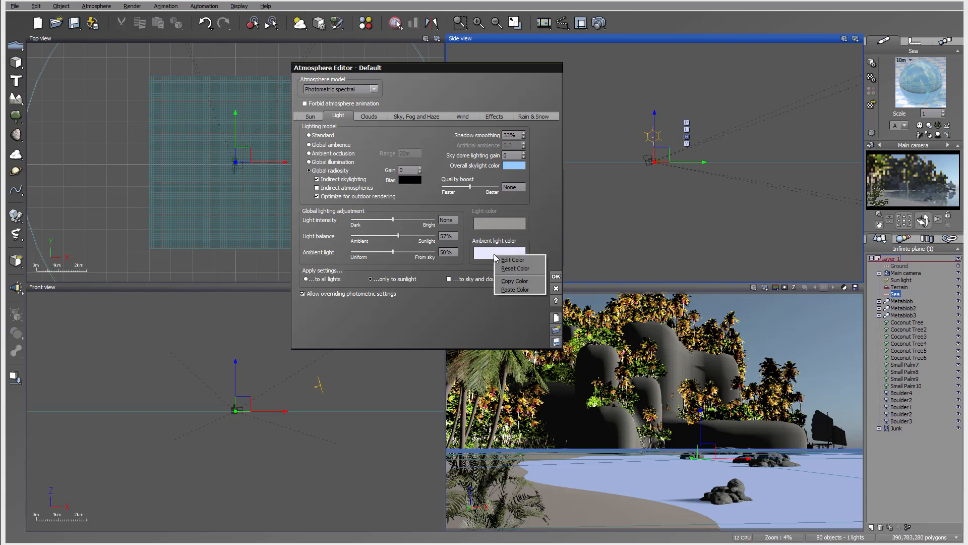
left_click(510, 260)
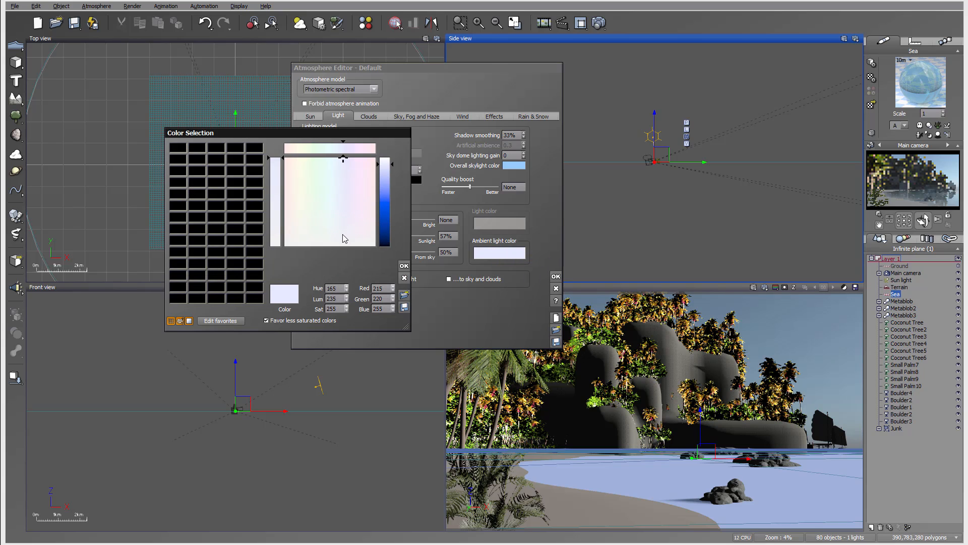
left_click_drag(356, 133, 338, 99)
left_click(309, 203)
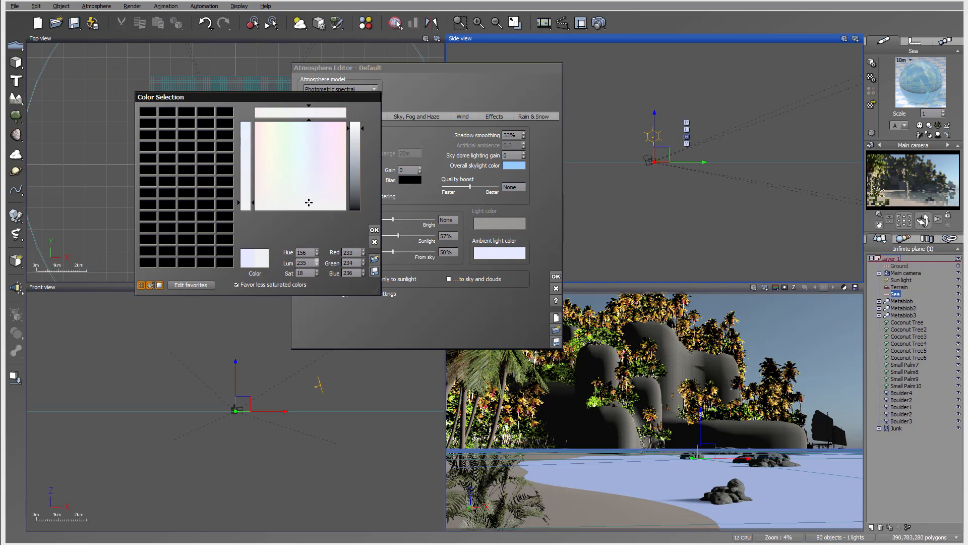
left_click_drag(309, 201, 304, 195)
left_click(356, 173)
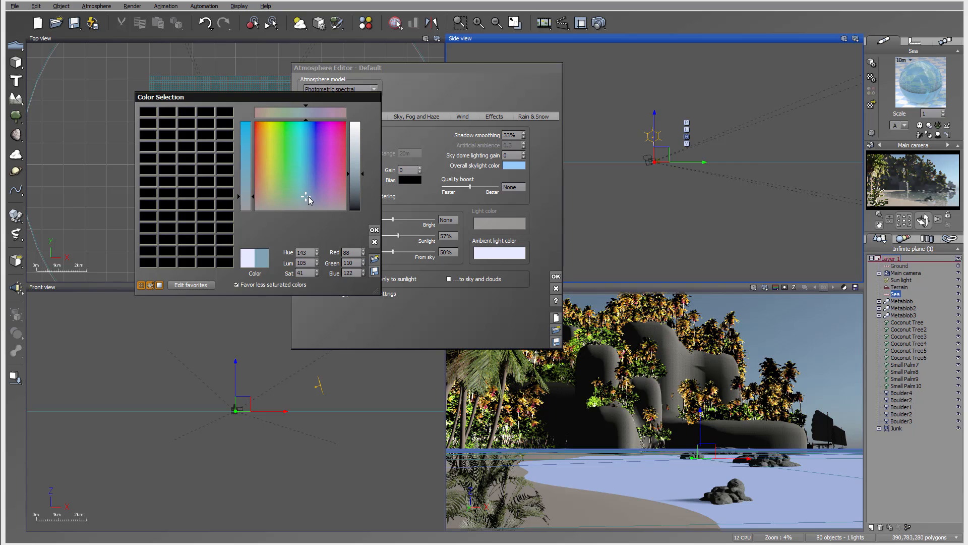
left_click(374, 230)
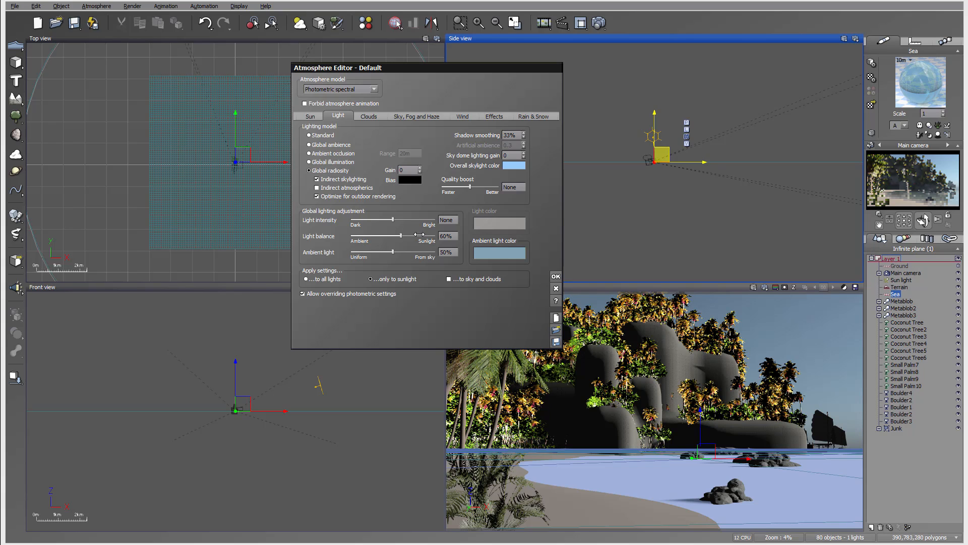
Add a Turbulent Cirrus cloud layer from the Stratus - Cirrus collection and set its density to 3%
left_click(371, 117)
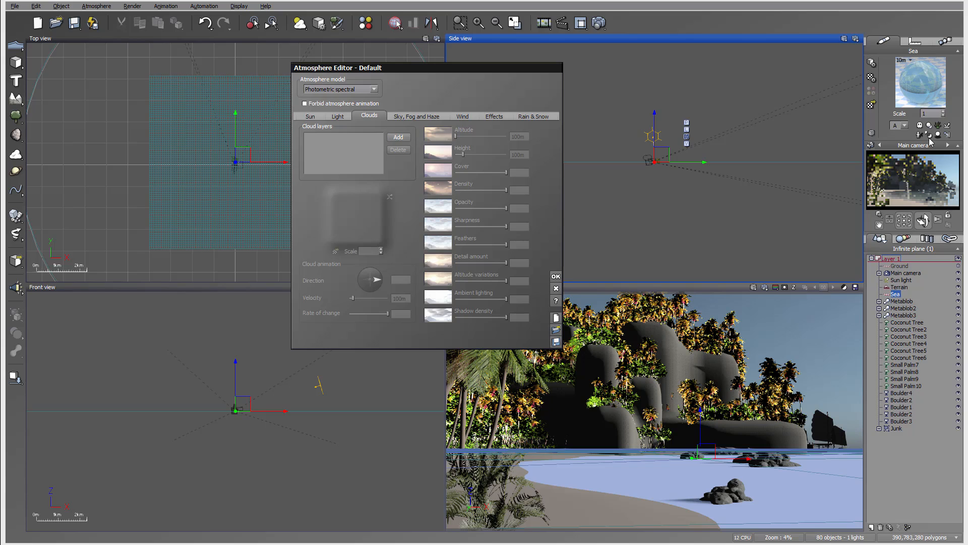
left_click(397, 138)
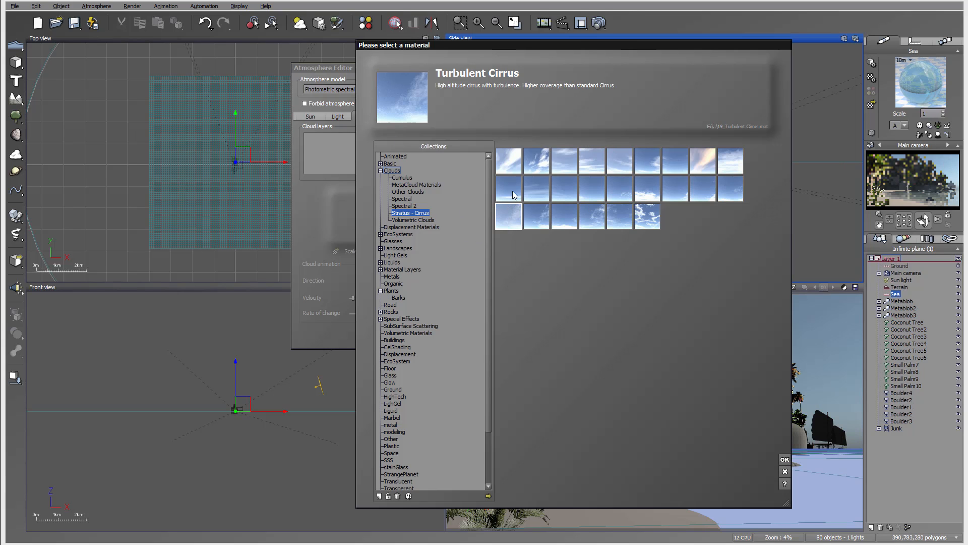
left_click(784, 459)
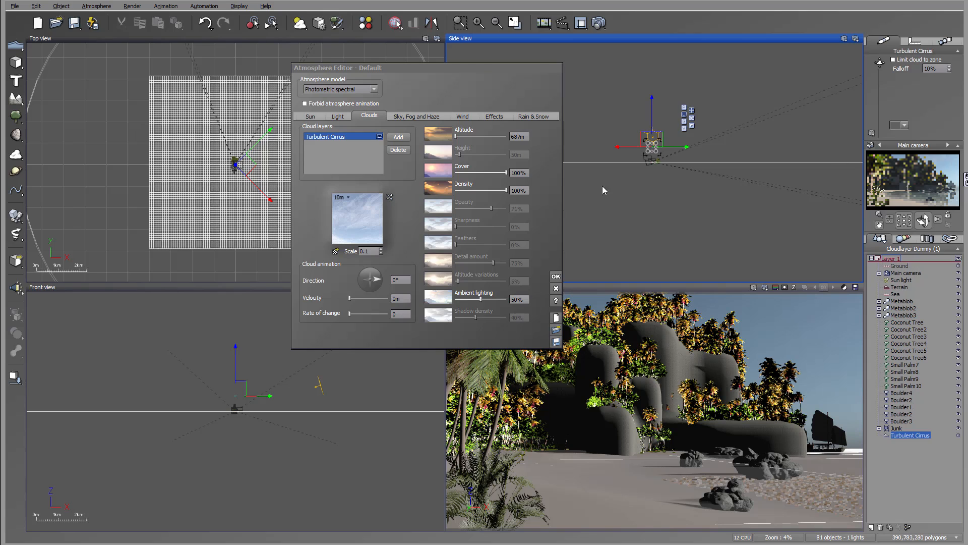
left_click_drag(501, 186, 455, 191)
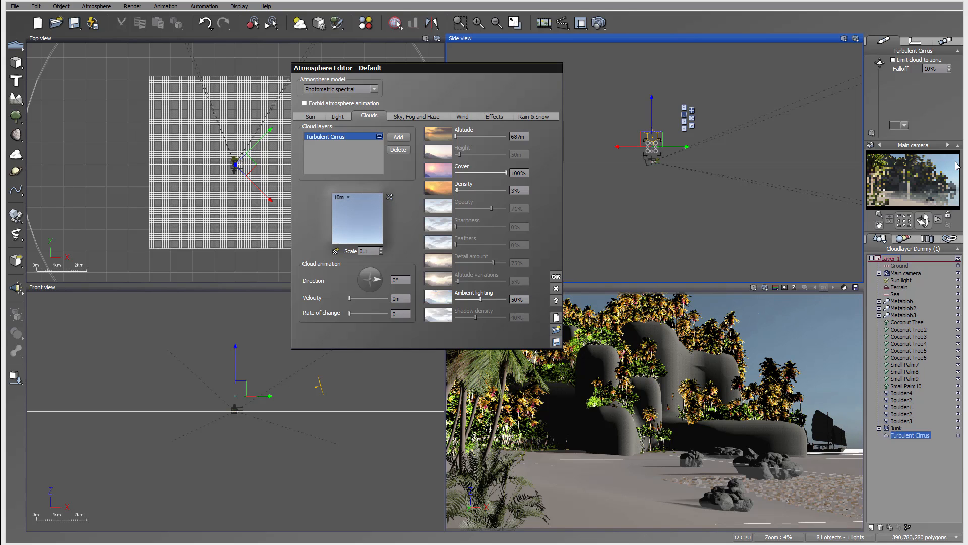
Add a second cloud layer using the Dark Cumulus material from the Spectral 2 collection
left_click(399, 137)
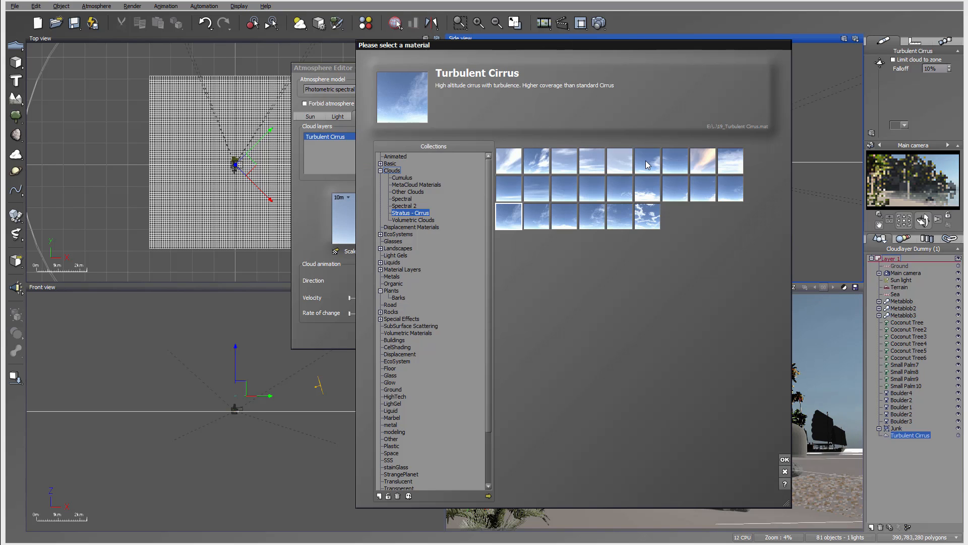
left_click(405, 205)
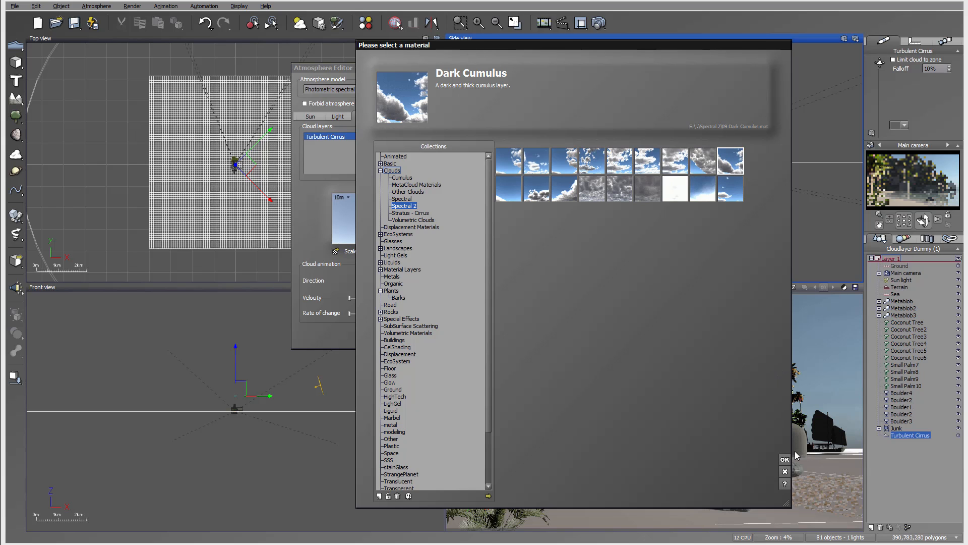
left_click(785, 461)
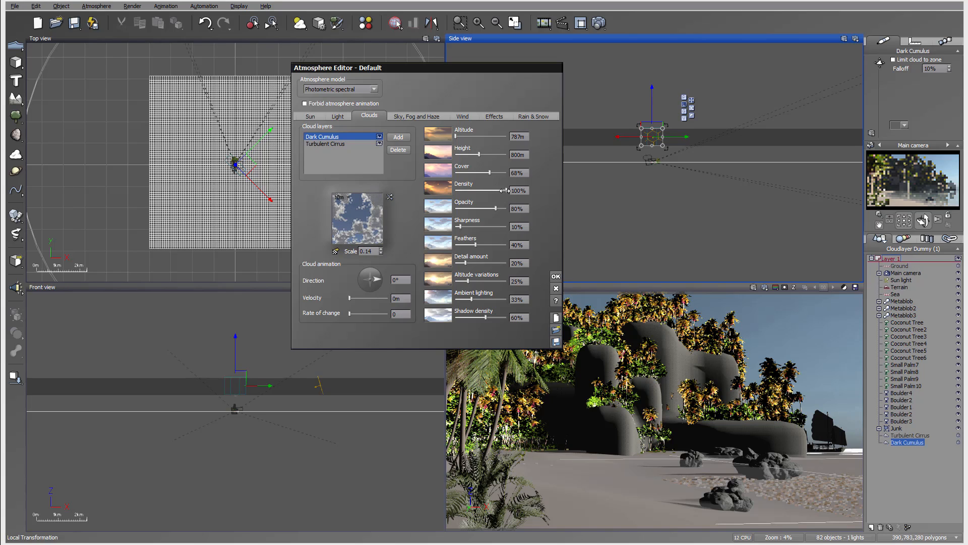
Tune the Dark Cumulus layer to 2% density, 100% opacity, 52% detail amount and 100% altitude variations
left_click_drag(501, 191, 456, 190)
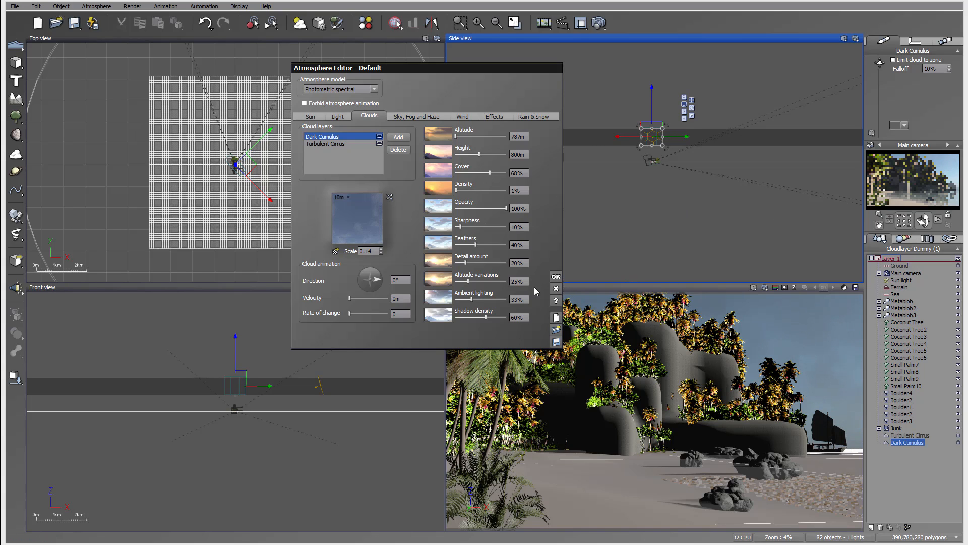
left_click_drag(467, 262, 493, 263)
left_click_drag(464, 187, 469, 188)
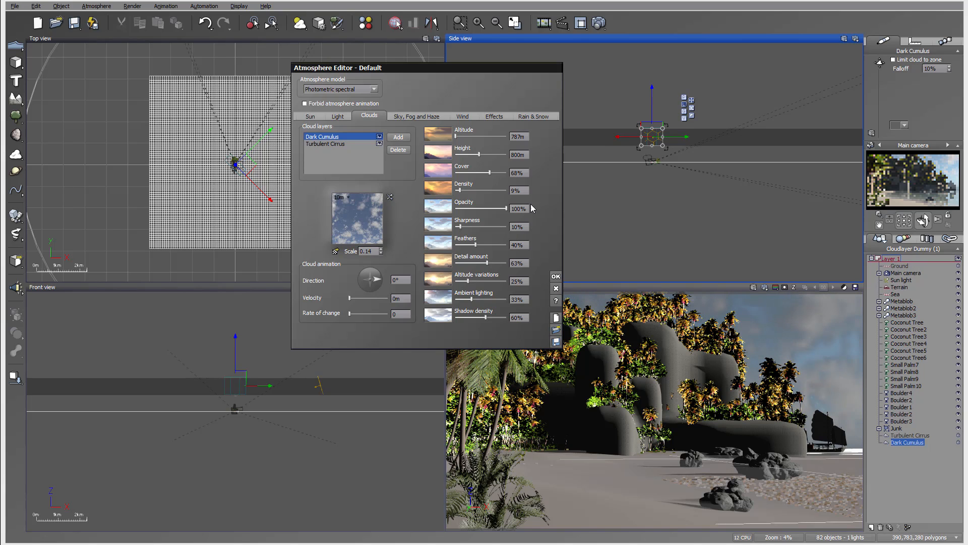
left_click_drag(482, 190, 478, 189)
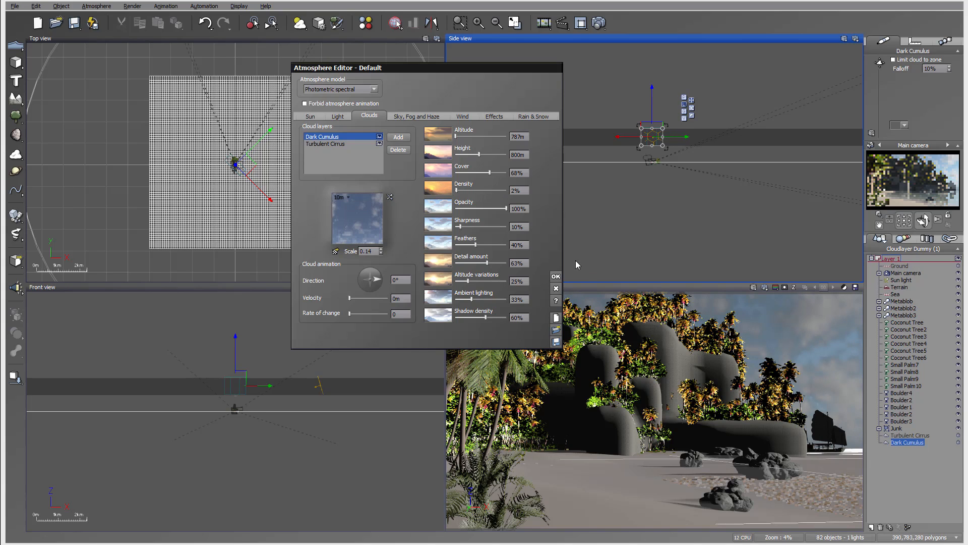
left_click_drag(496, 262, 509, 280)
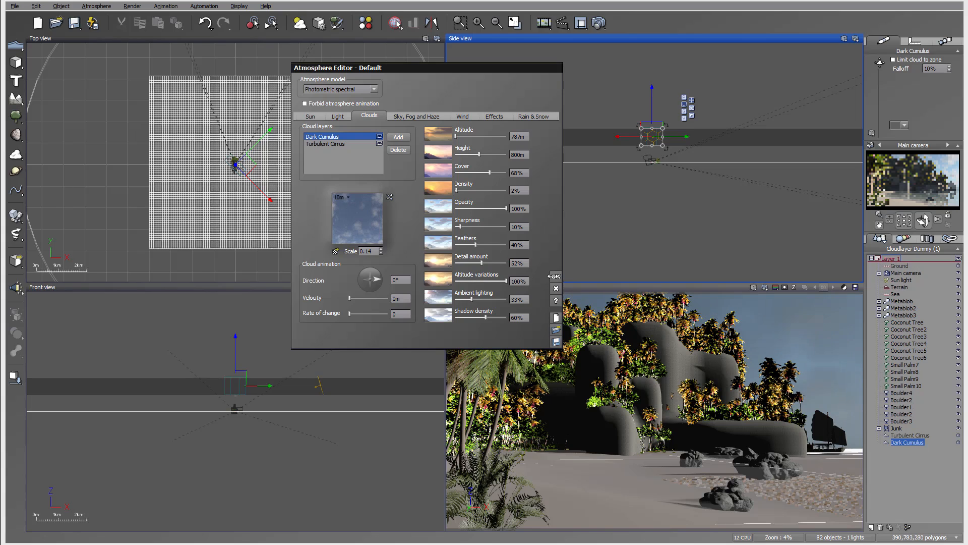
Try a sky decay amount of 28%, then settle on 8%
left_click(415, 115)
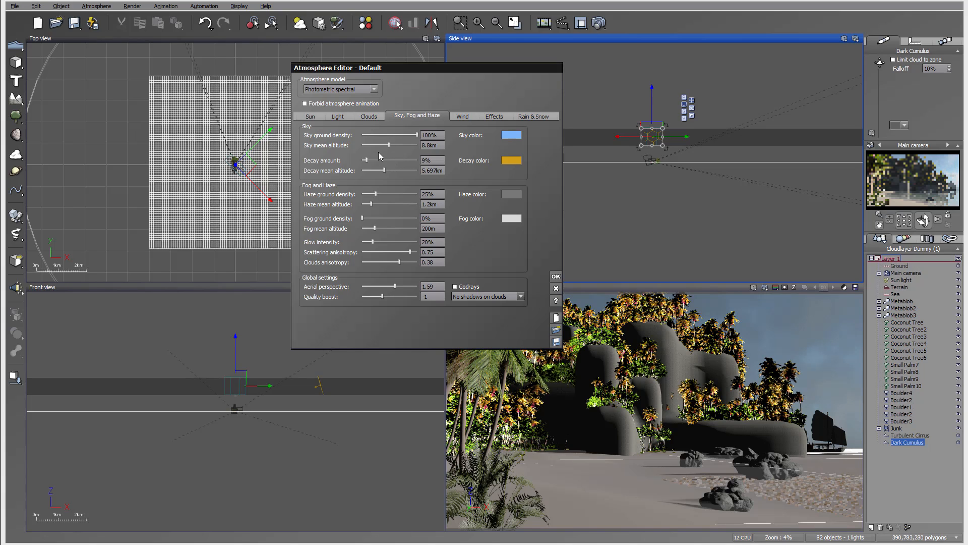
left_click_drag(365, 158, 376, 159)
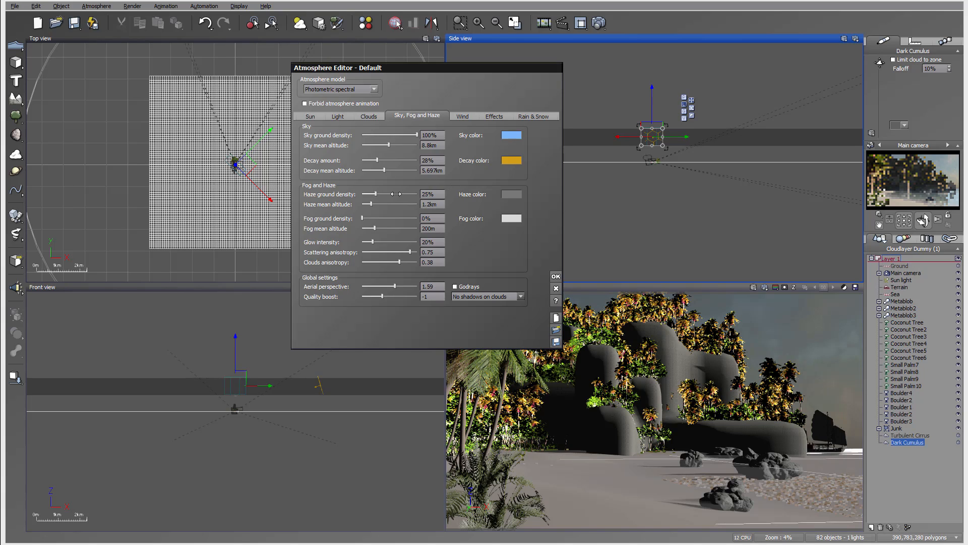
left_click_drag(394, 159, 382, 159)
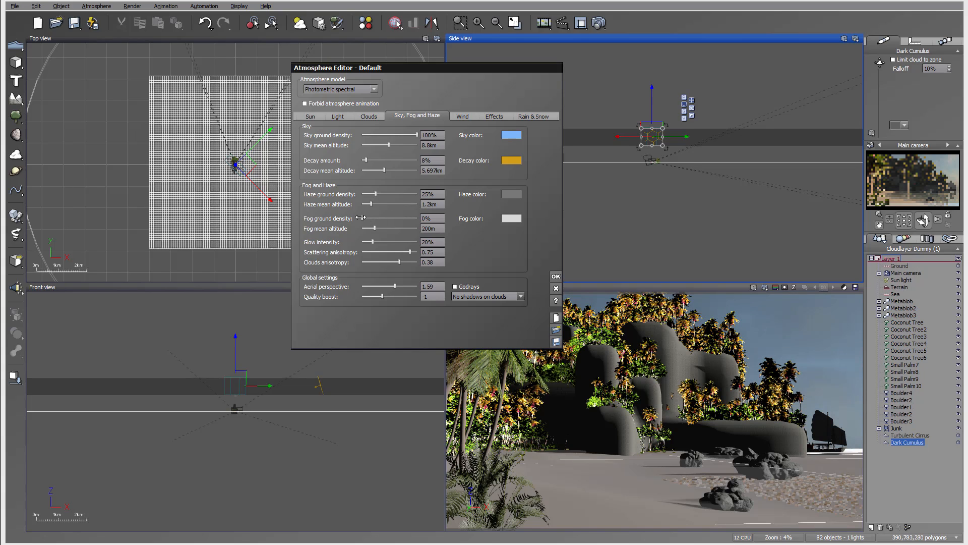
Set fog ground density to 61%, glow intensity to 25%, scattering anisotropy to 0.71 and aerial perspective to 4.77
left_click_drag(364, 217, 381, 217)
left_click_drag(416, 283, 419, 283)
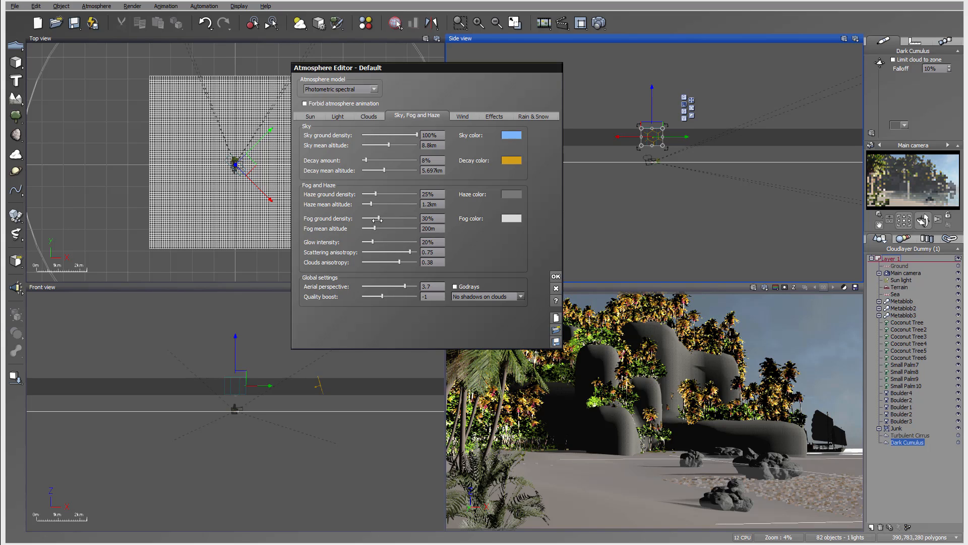
left_click_drag(378, 218, 411, 219)
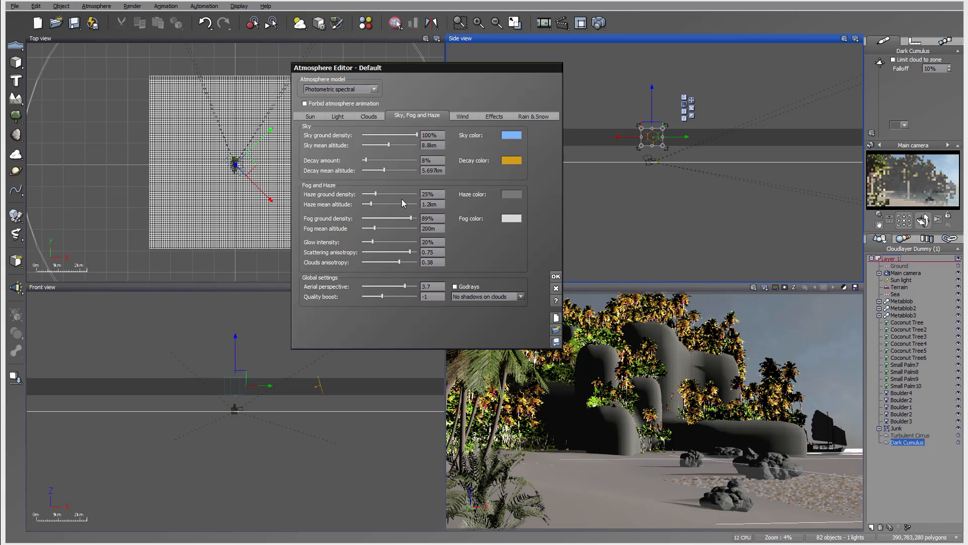
left_click_drag(411, 218, 396, 217)
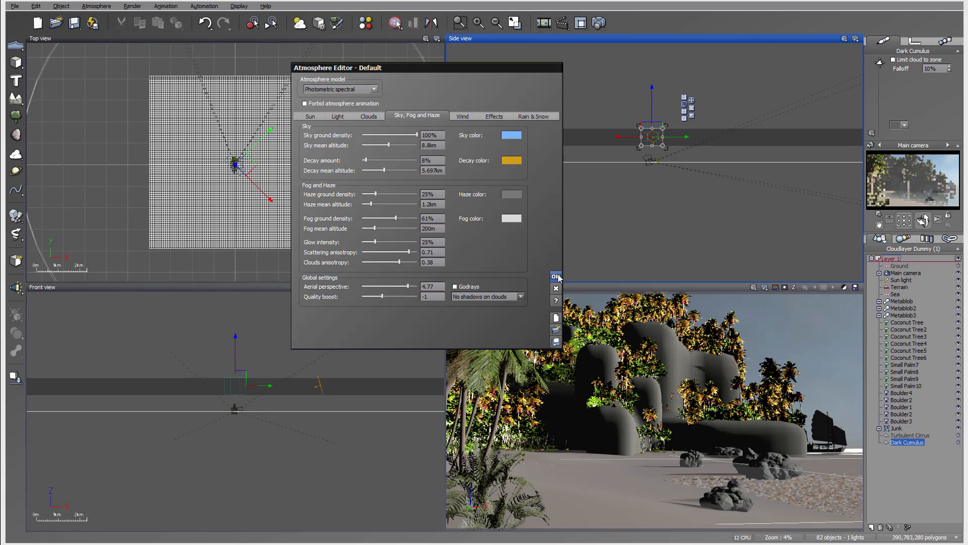
Set the atmosphere's global quality boost to 0, apply the atmosphere settings and save the scene
double_click(432, 296)
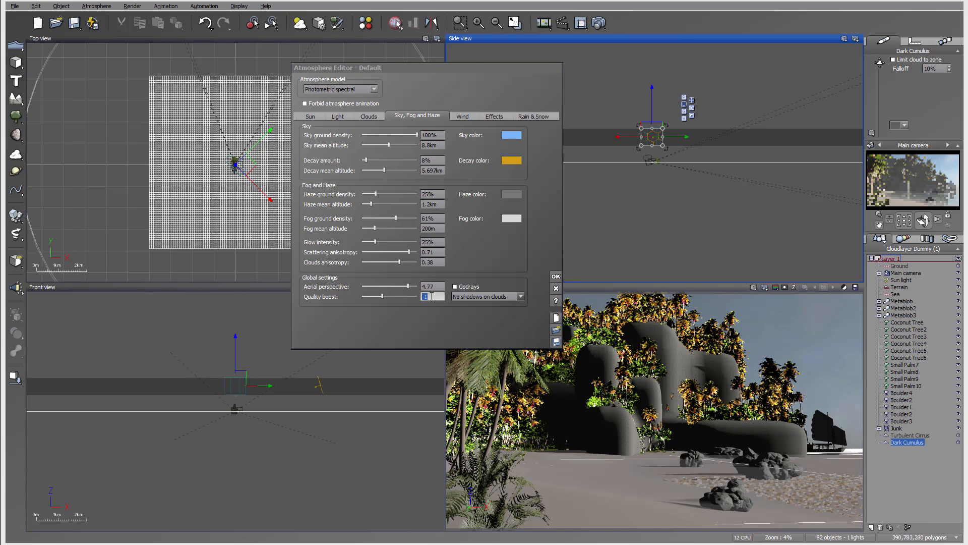
type("0")
left_click(555, 276)
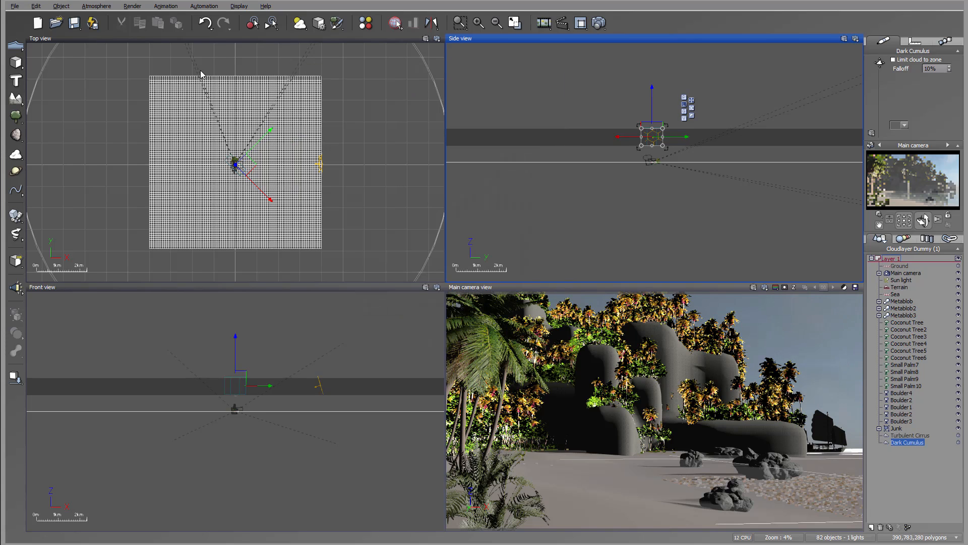
left_click(74, 24)
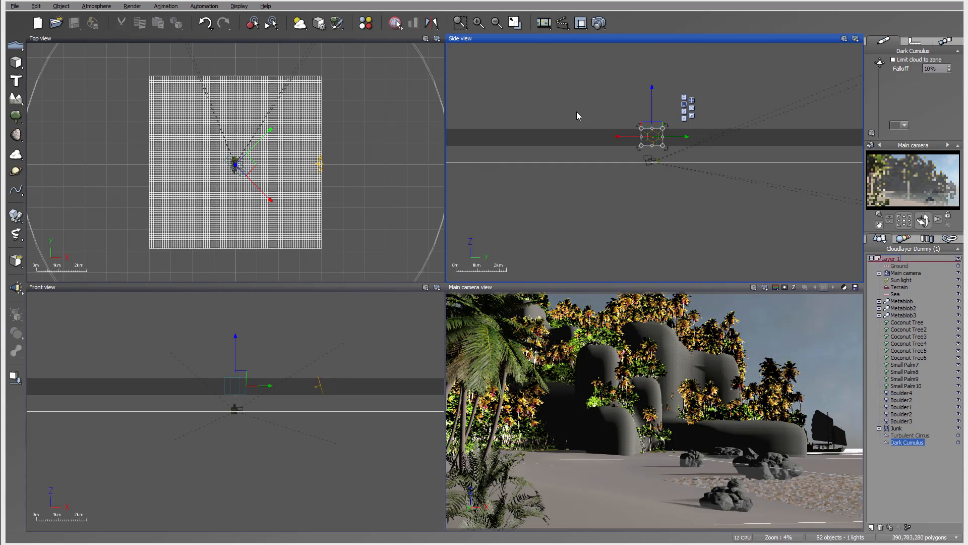
Render the main camera view to screen at Final quality with a 1920x1080 resolution
left_click(603, 22)
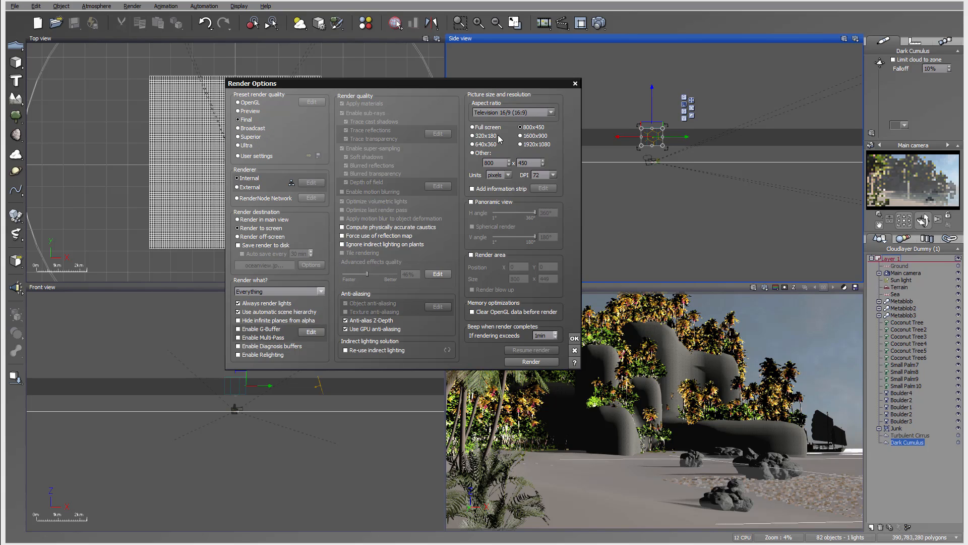
left_click(525, 146)
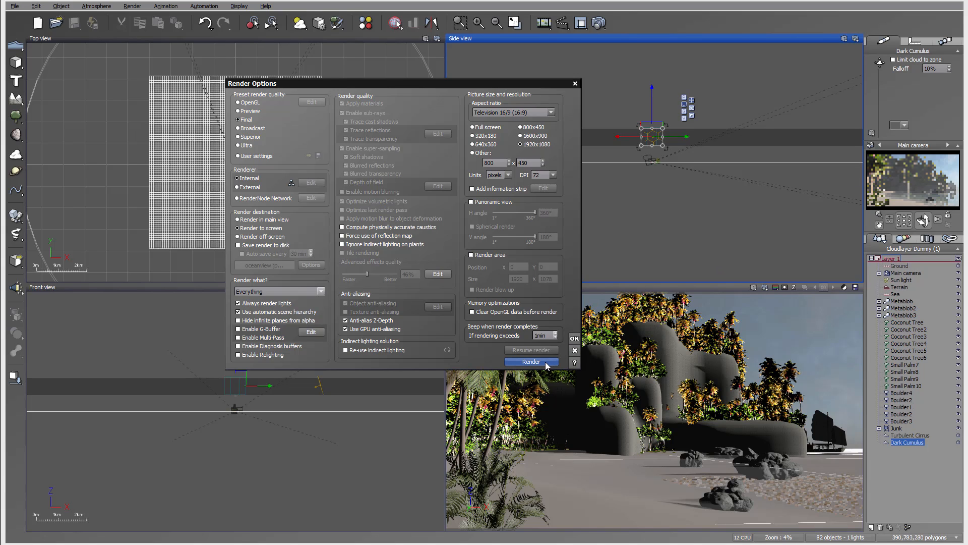
left_click(531, 362)
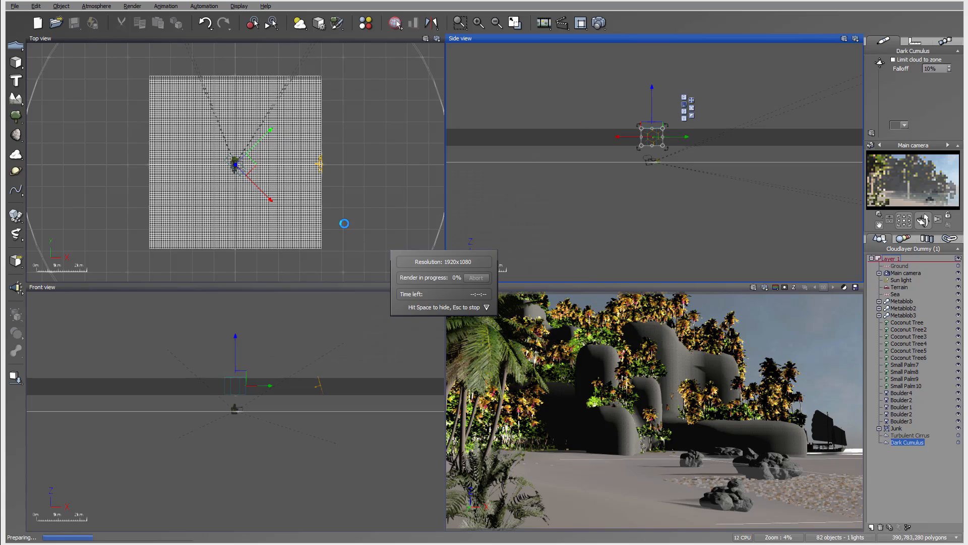